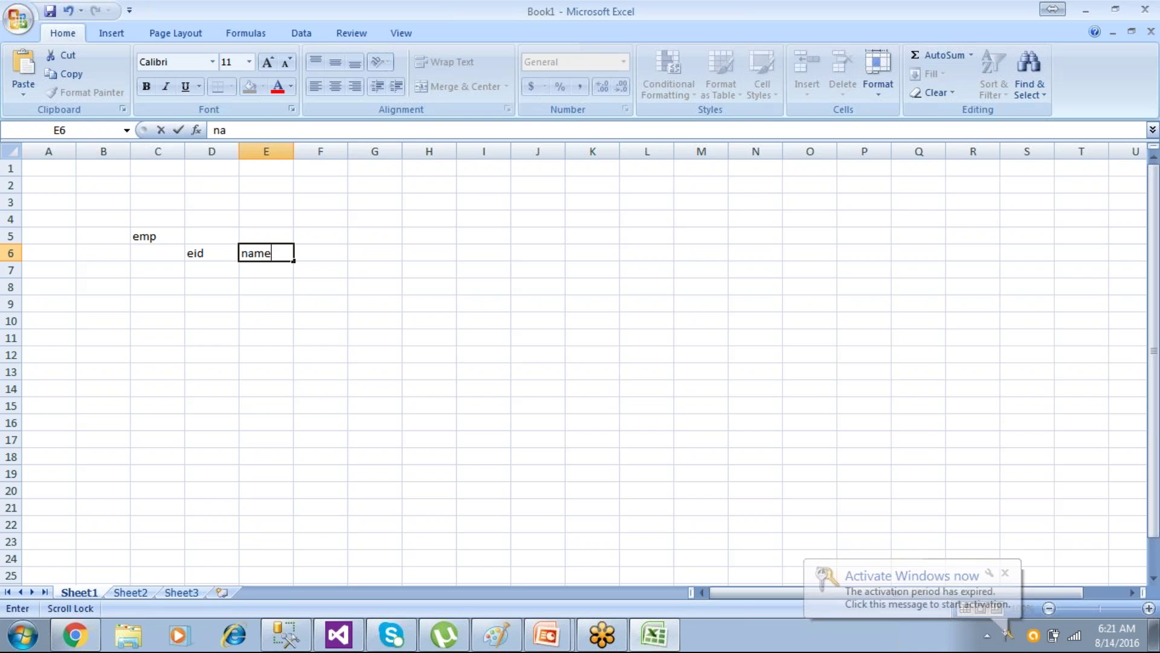
Enter the column heading salary in F6, beside the eid and name headings.
type("salary")
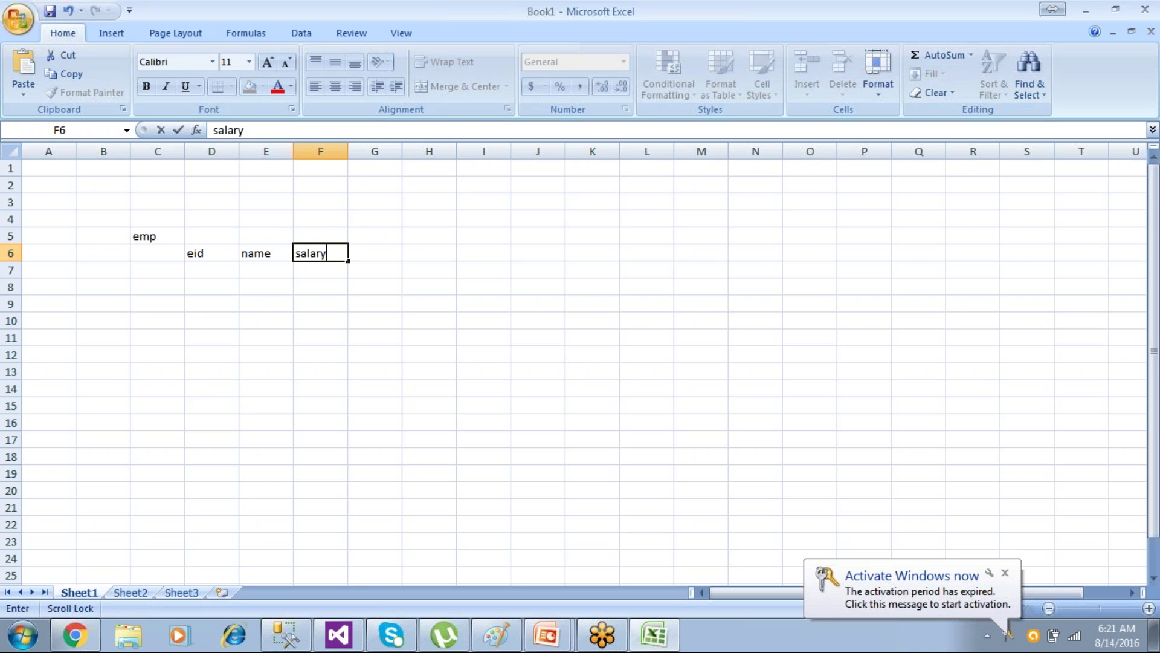
key("Tab")
key("Down")
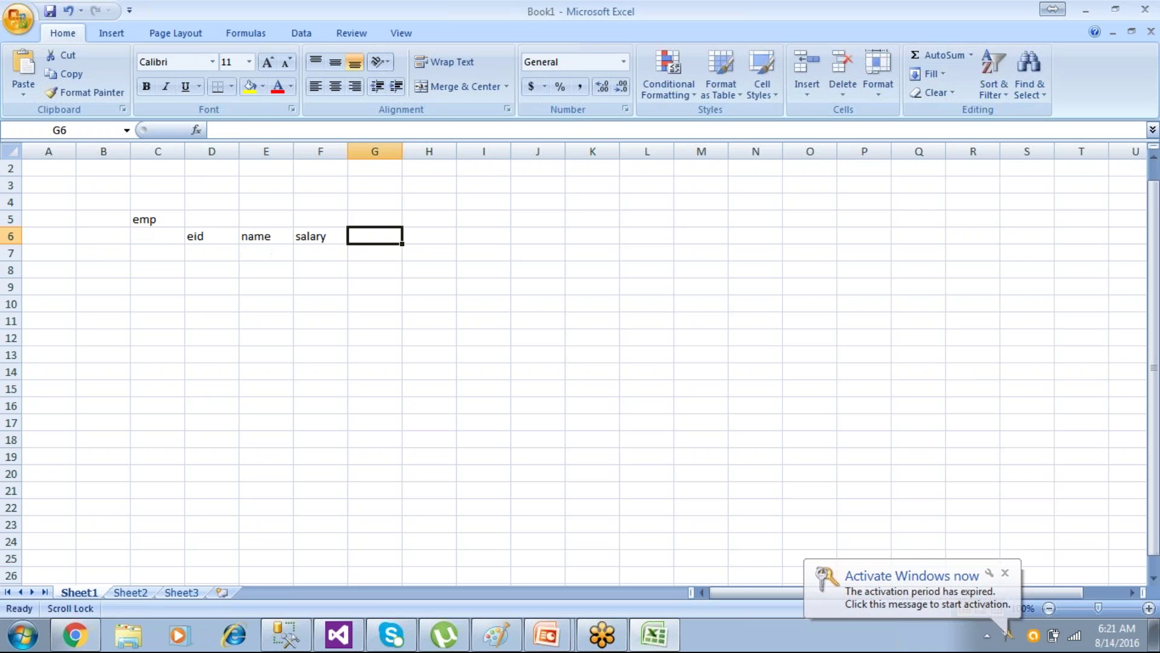
key("Return")
Centre the contents of the whole sheet horizontally and fill the headings in D6:F6 yellow.
left_click_drag(218, 236, 286, 234)
left_click(11, 151)
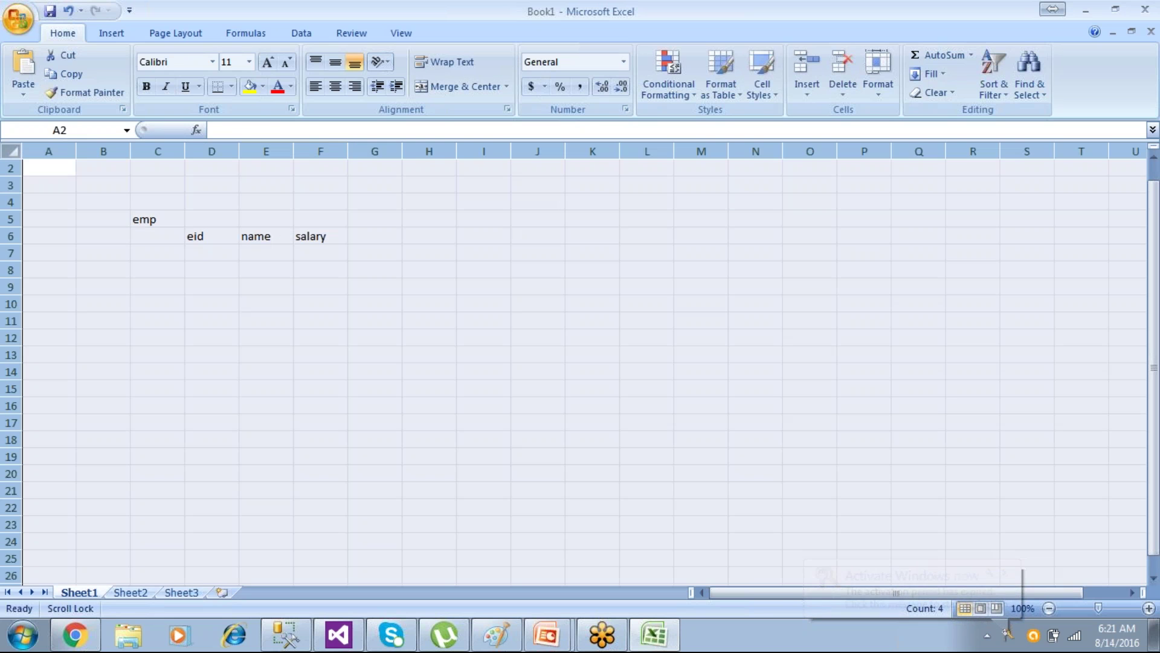
left_click(335, 88)
left_click_drag(211, 236, 317, 236)
left_click(250, 86)
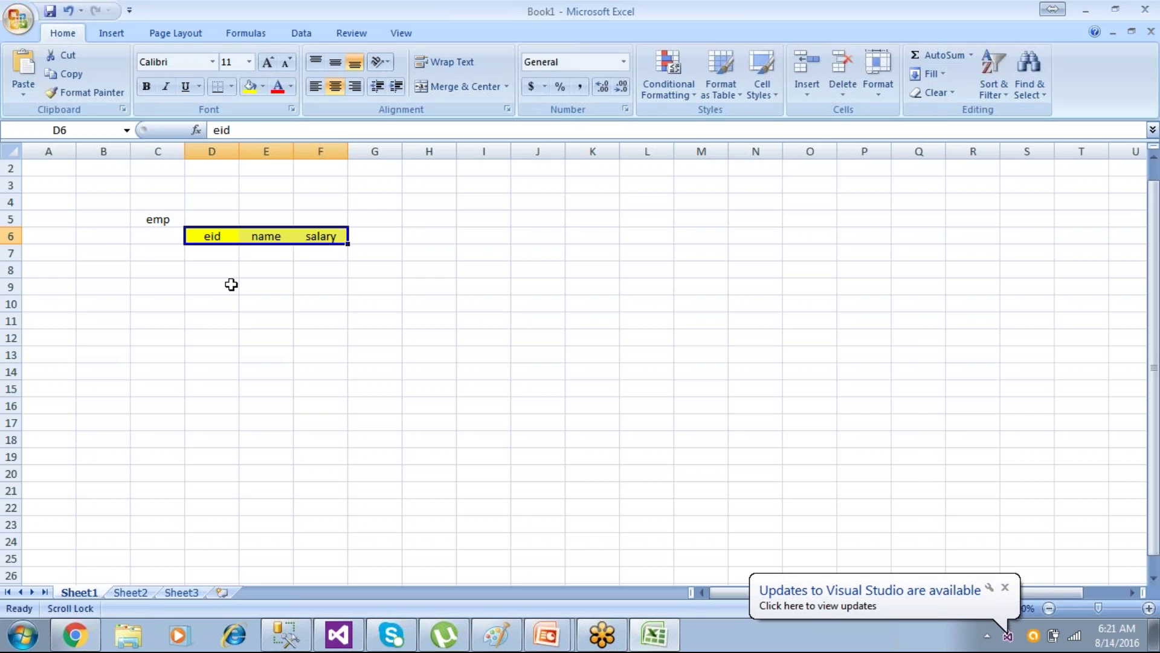
Enter the first employee record in row 7 with eid 1, the employee's name and salary 1000.
left_click(214, 258)
type("1")
key("Tab")
type("John")
key("Tab")
type("1000")
key("Return")
Enter the second employee record in row 8 with eid 2, the employee's name and salary 2000.
type("2")
key("Tab")
type("Sa")
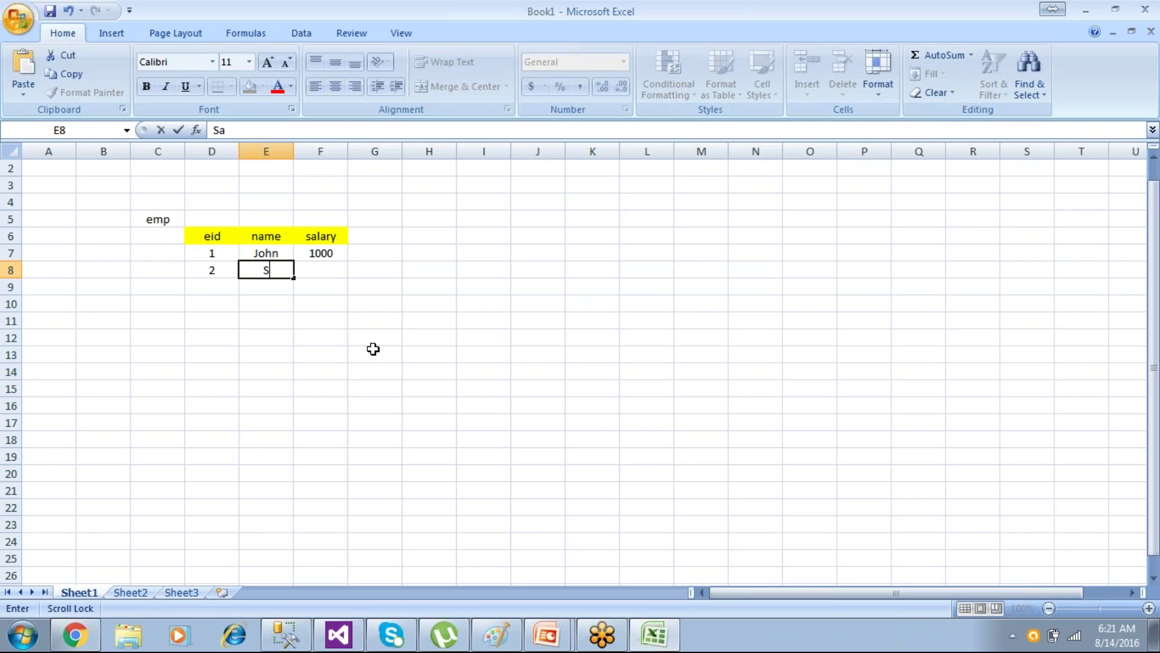
type("lman")
key("Tab")
type("2000")
key("Return")
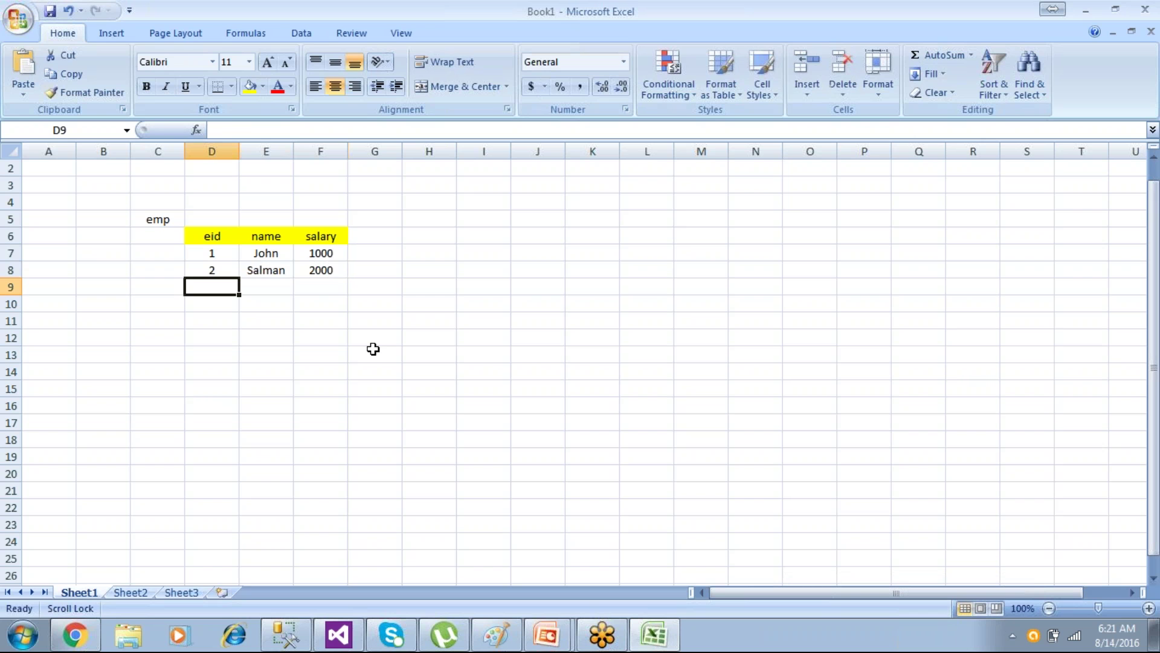
Enter the third employee record in row 9 with eid 3, the employee's name and salary 3000.
type("3")
key("Tab")
type("R")
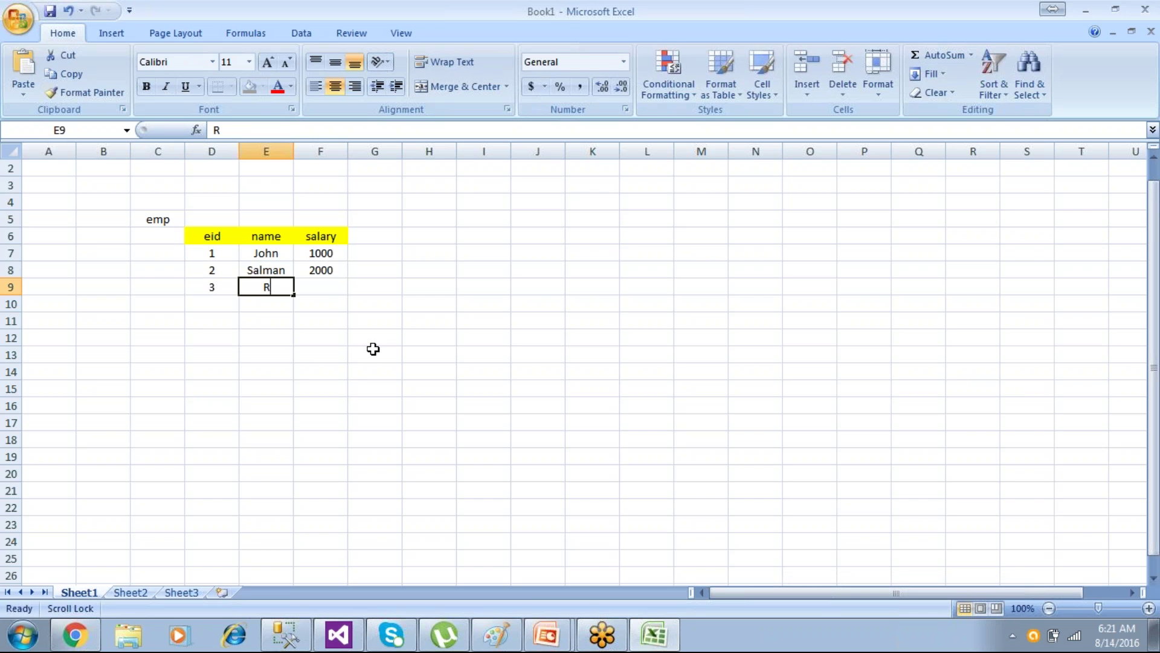
type("ishi")
key("Tab")
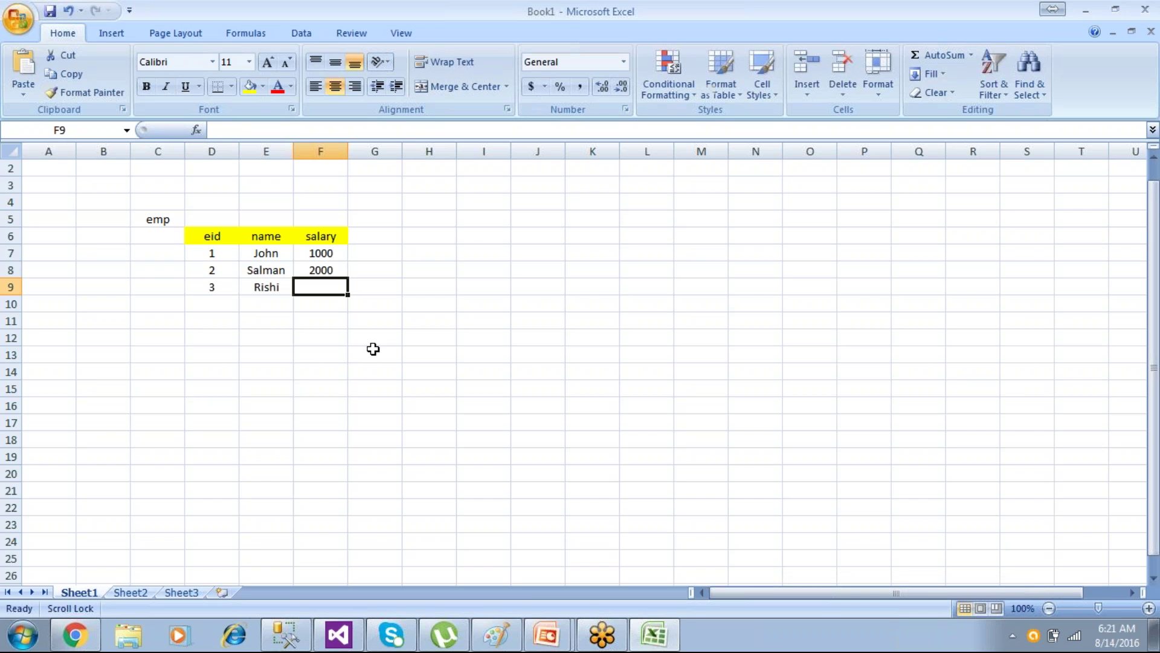
type("3000")
key("Return")
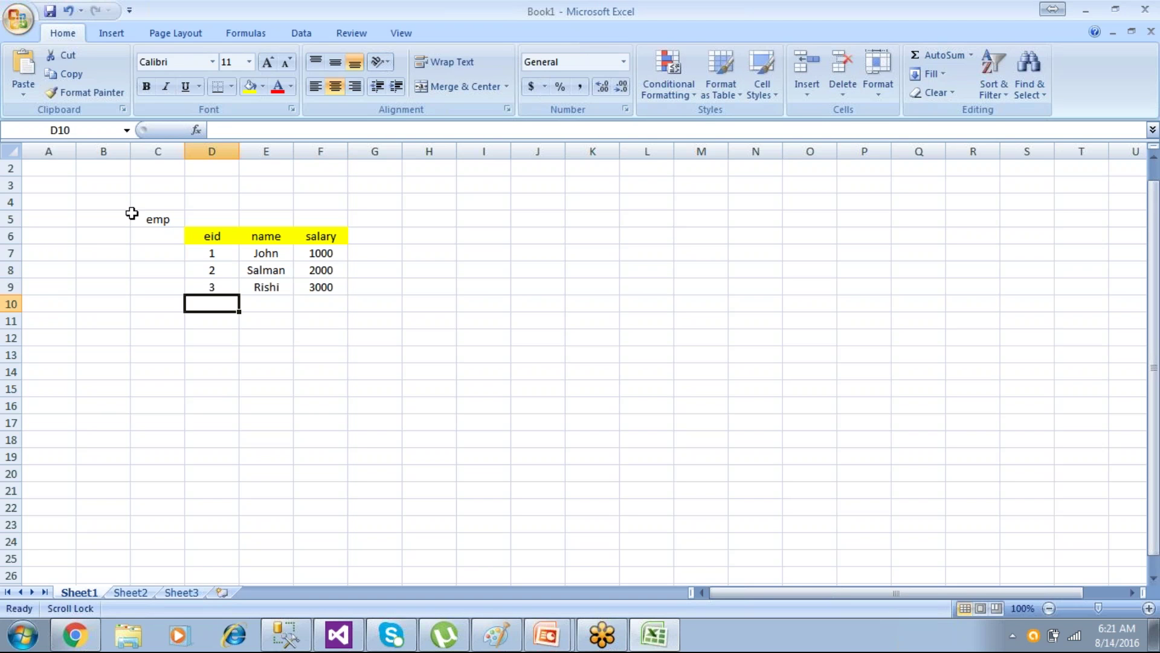
Add the label Src in C4 above emp and fill that cell light green.
left_click(161, 200)
type("Src")
key("Return")
left_click(159, 202)
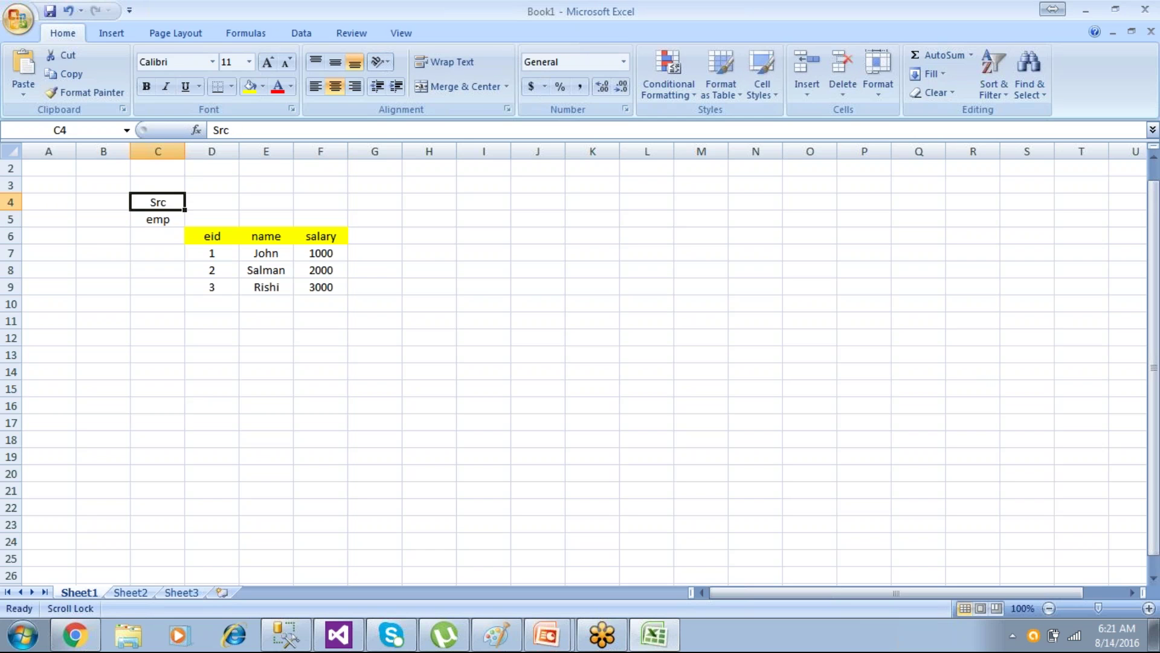
left_click(262, 86)
left_click(306, 213)
left_click(429, 286)
Copy the emp table in C5:F9 and paste the copy starting at I5.
left_click_drag(155, 220, 320, 288)
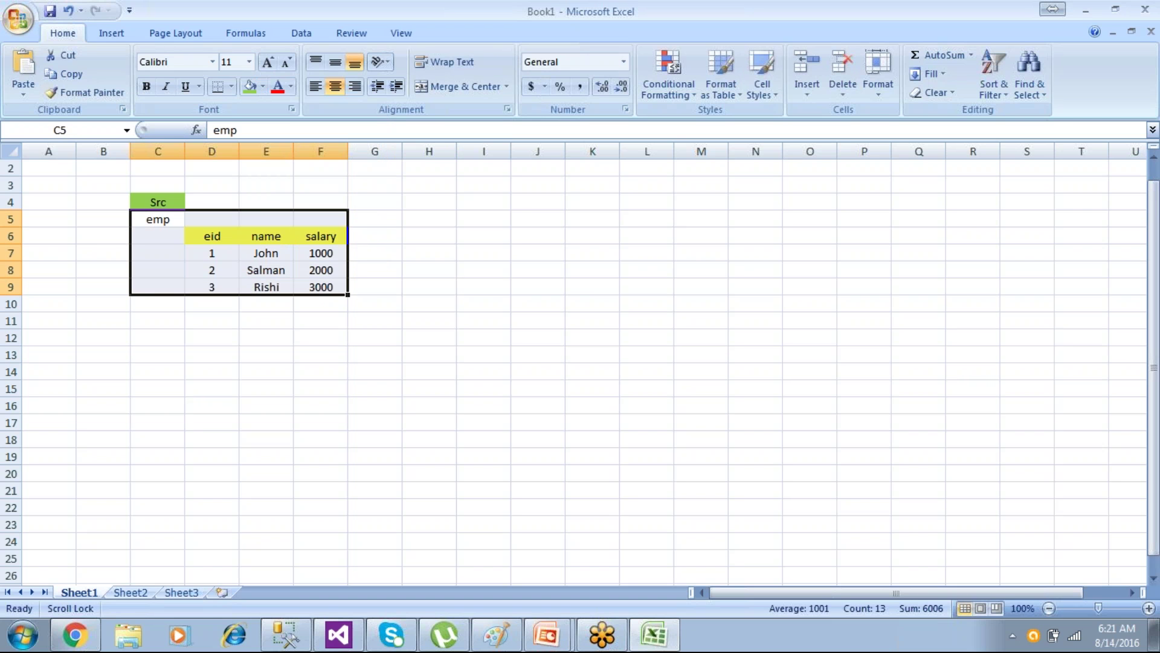
key("ctrl+c")
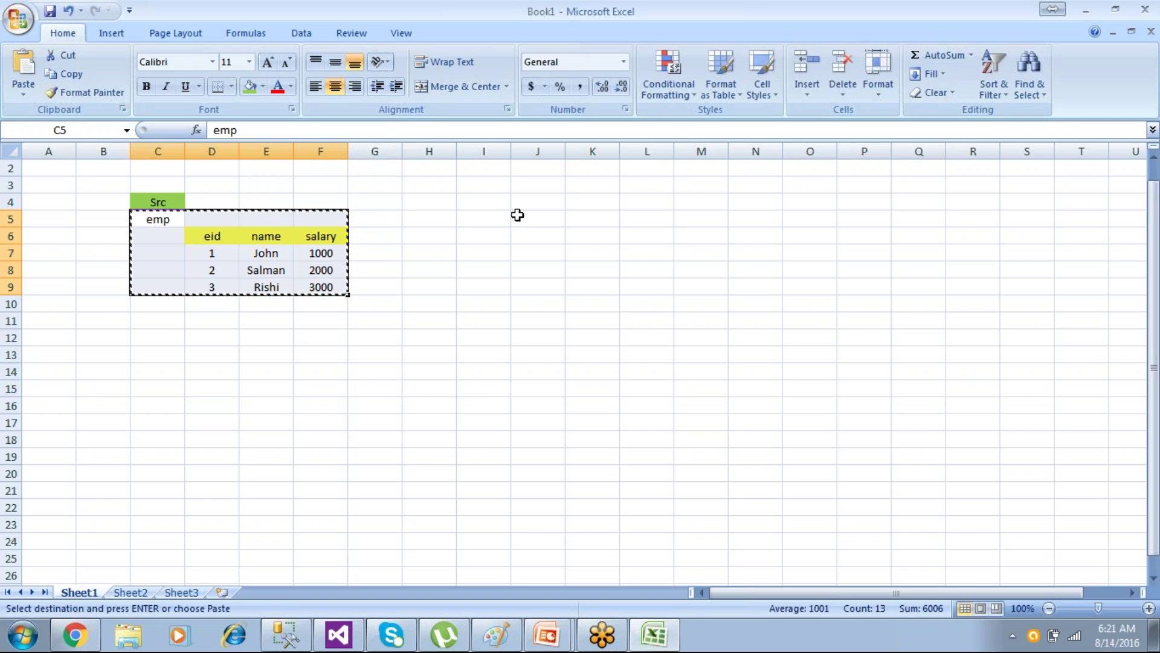
left_click(518, 216)
left_click(466, 219)
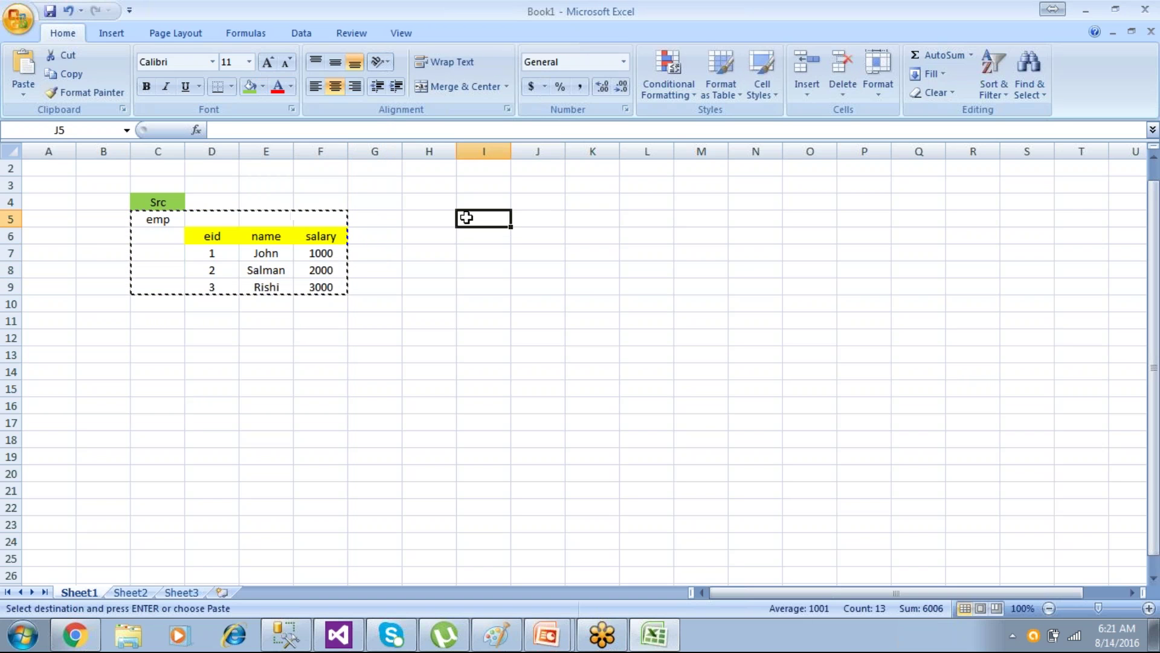
key("ctrl+v")
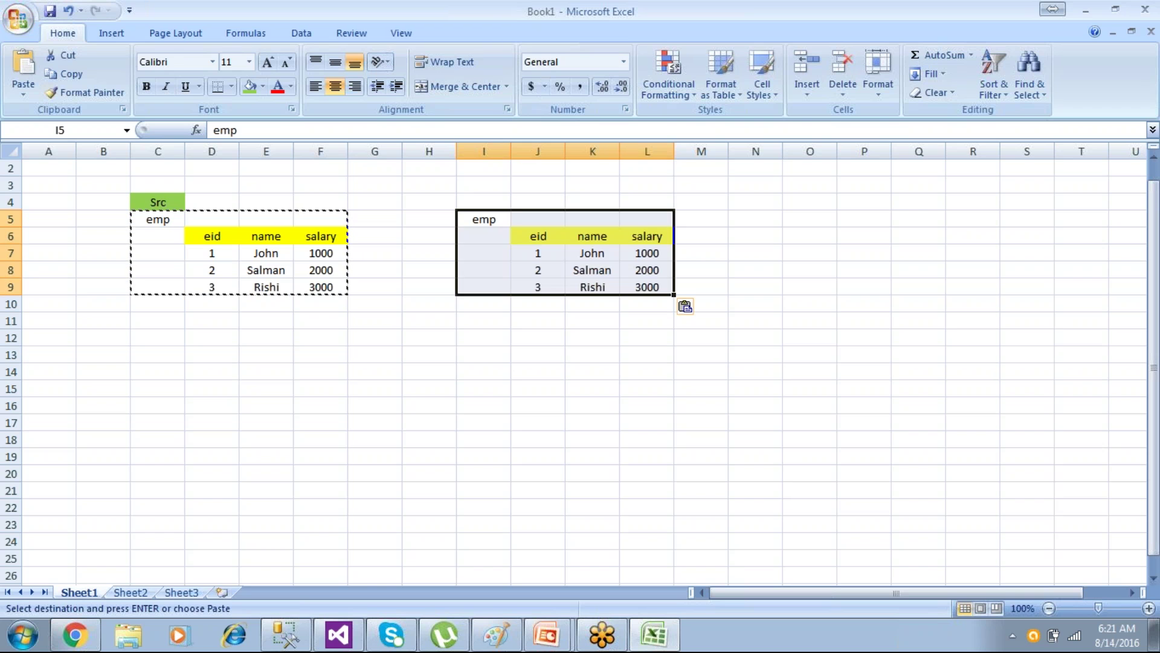
Rename the copied table's title in I5 to emp_dest and widen column I to fit it.
left_click(507, 219)
key("F2")
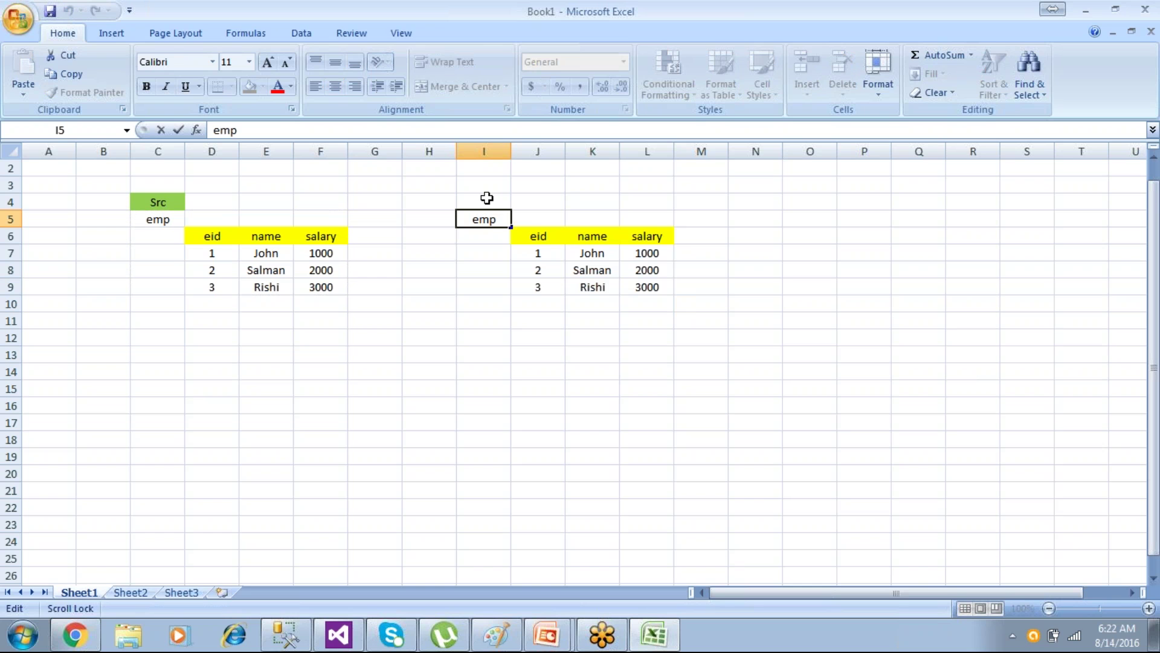
type("_dest")
key("Return")
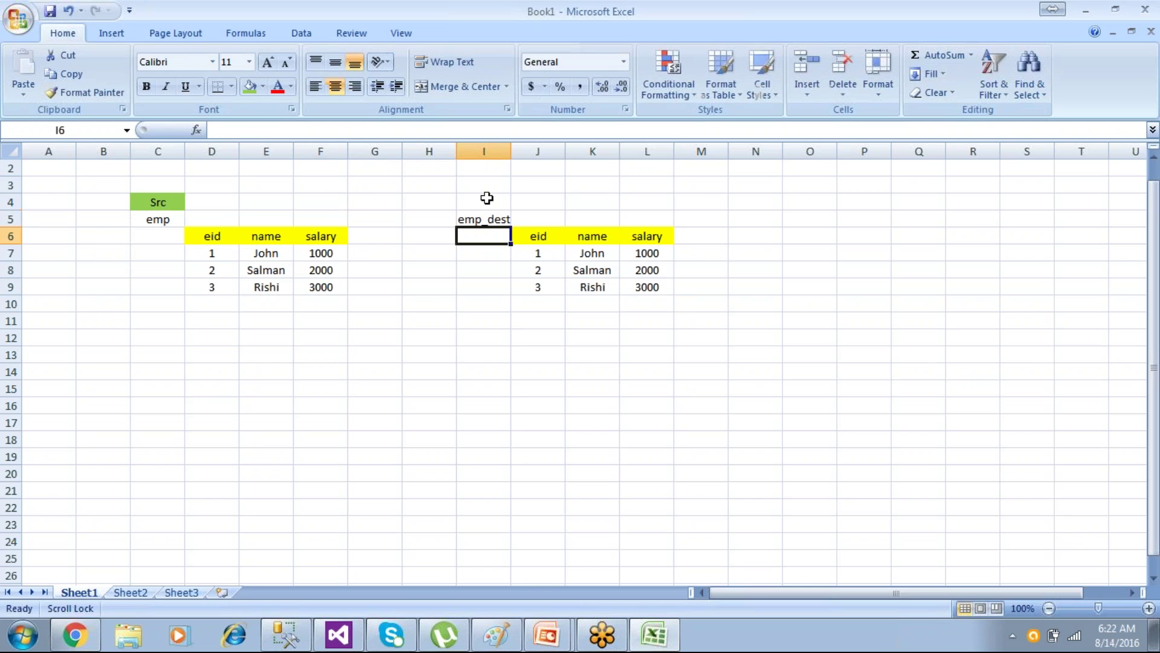
left_click_drag(511, 151, 529, 151)
Add the label Dest in I4 above emp_dest and fill that cell light green.
left_click(498, 202)
type("Dest")
key("Return")
left_click(451, 334)
left_click(493, 202)
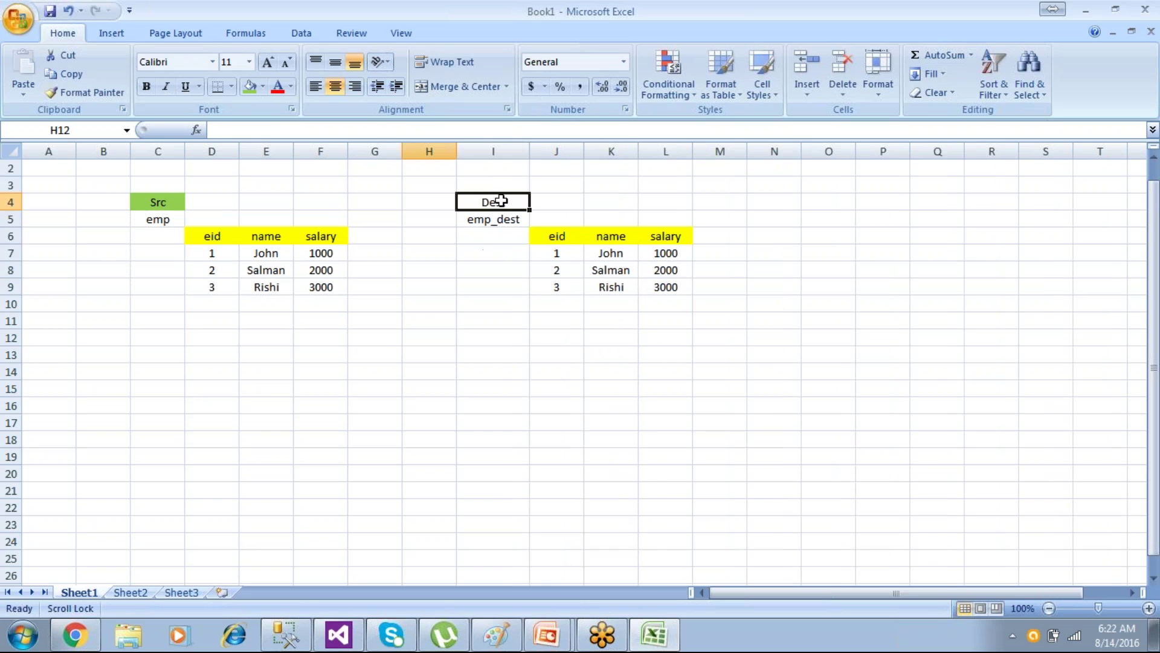
left_click(248, 87)
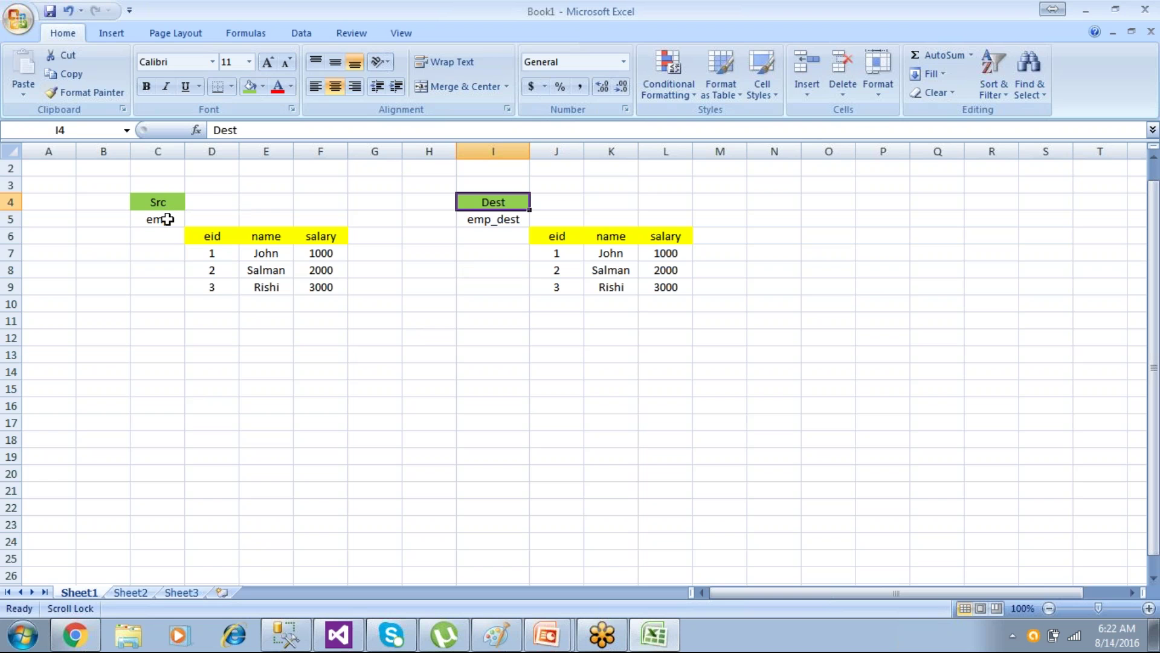
left_click_drag(218, 251, 312, 287)
left_click_drag(542, 259, 659, 293)
left_click(616, 390)
Add a fourth record to the emp table in row 10 with eid 4, the employee's name and salary 4000.
left_click(224, 302)
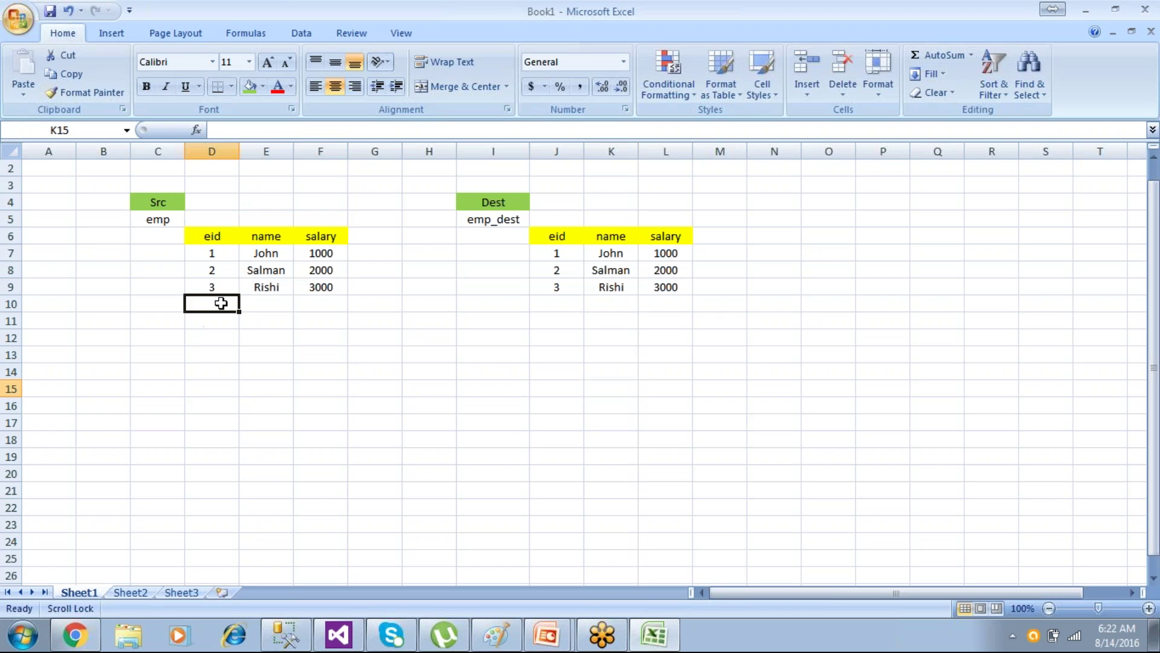
type("4")
key("Tab")
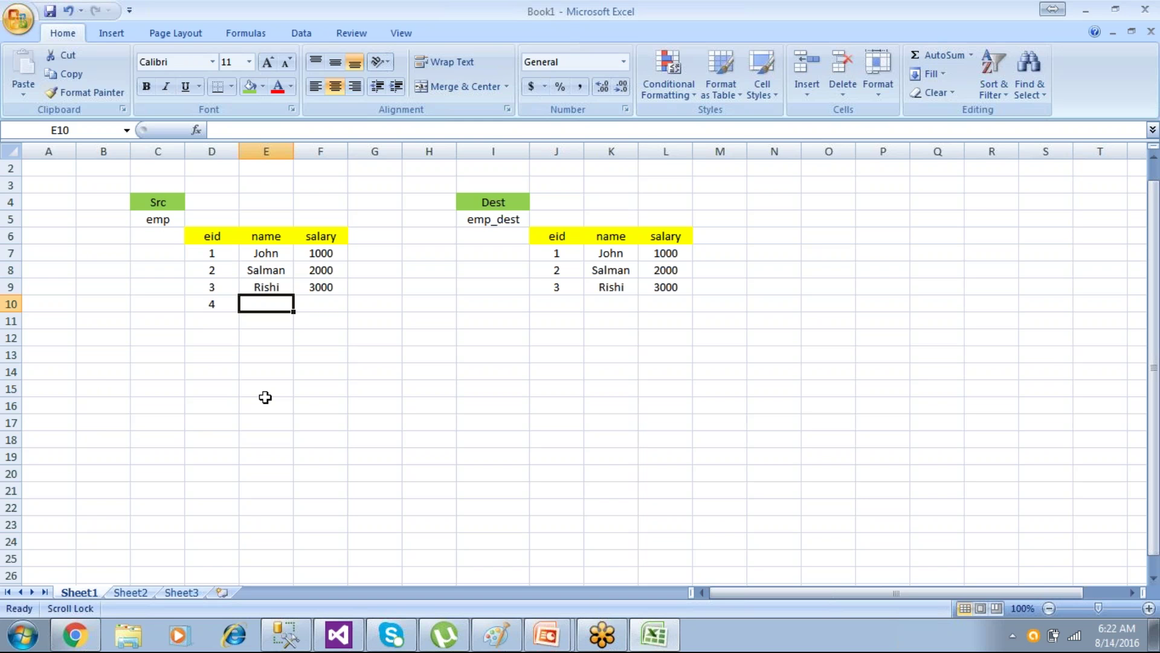
type("David")
key("Tab")
type("4")
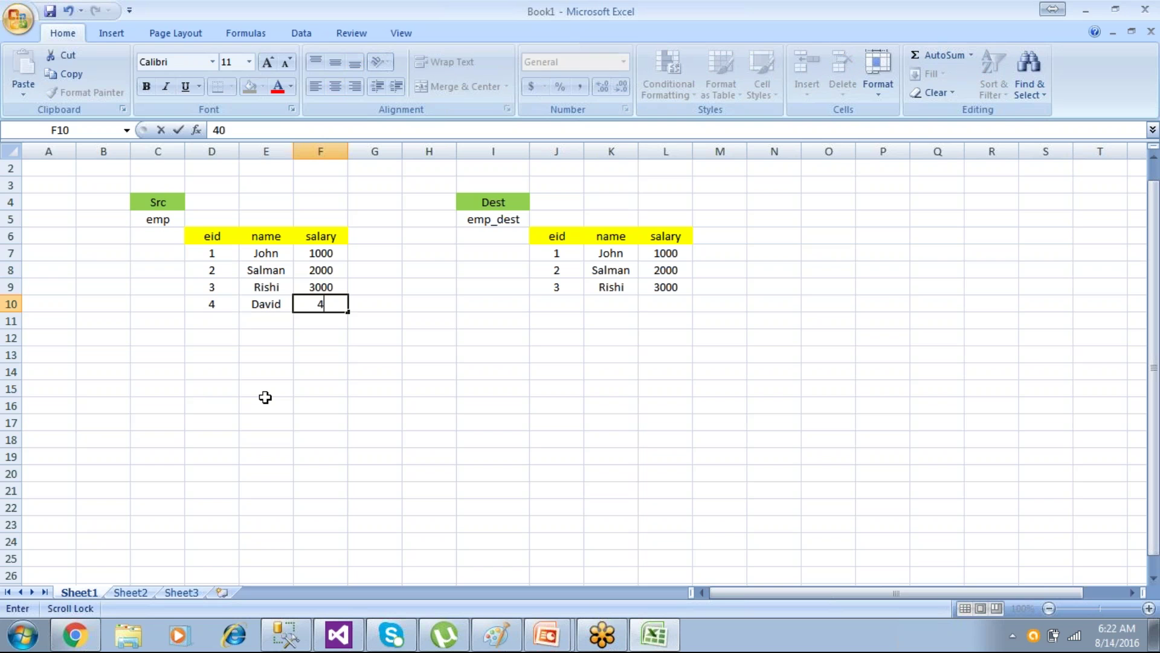
key("Return")
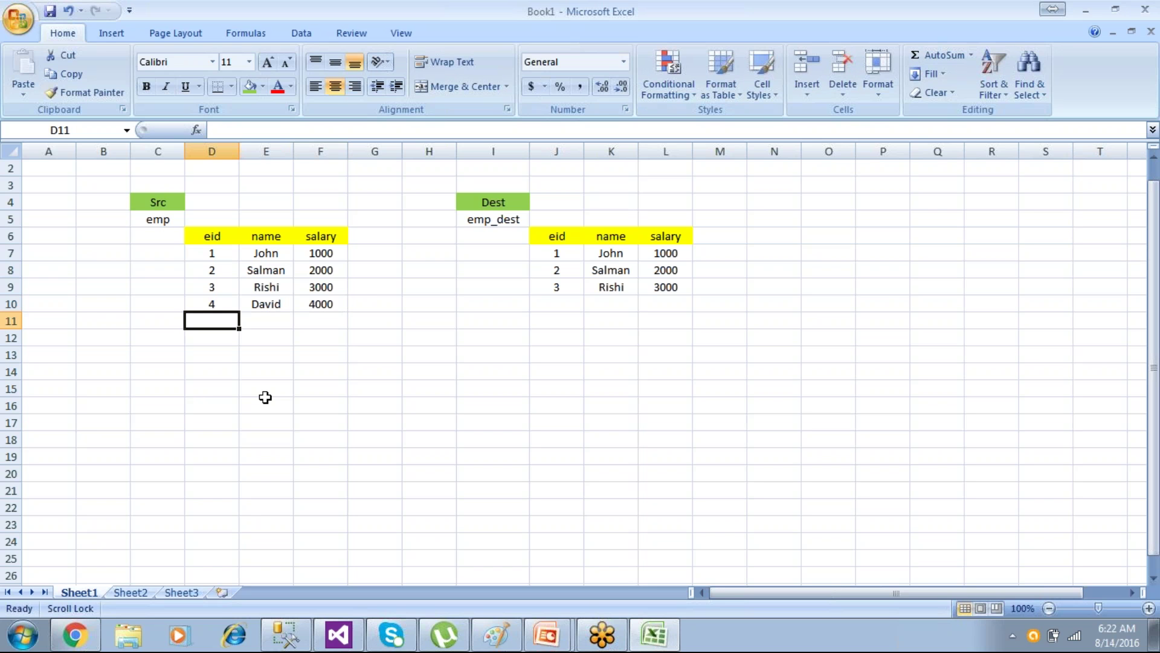
Enter SSIS in H8 between the two tables and fill that cell orange.
left_click(408, 271)
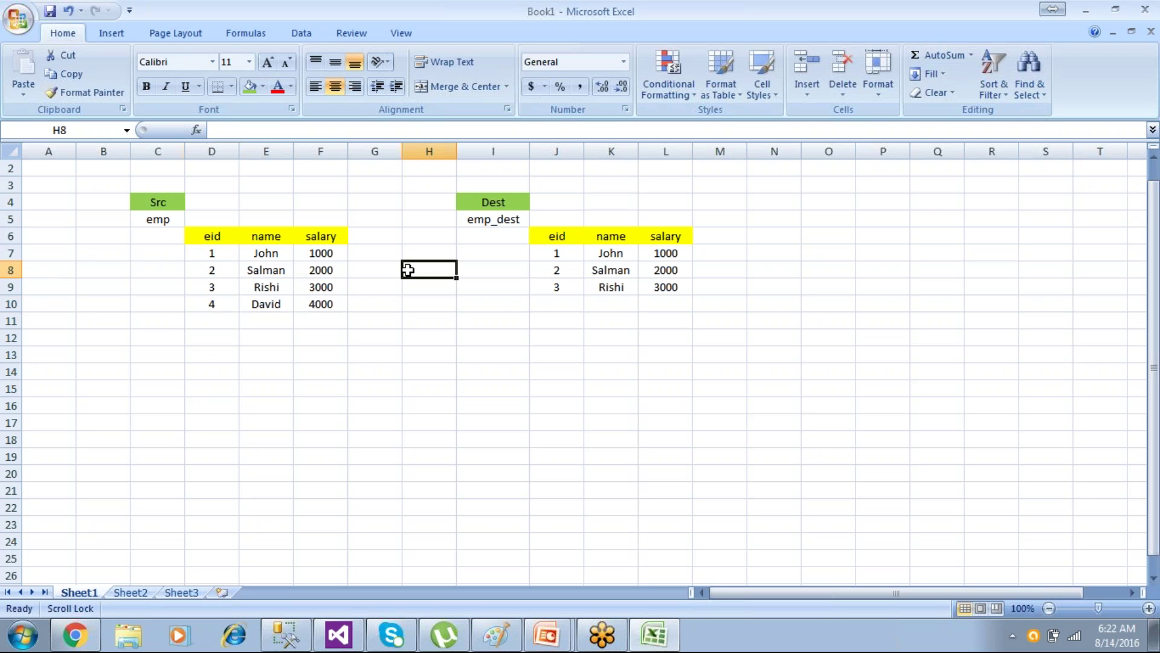
type("SSIS")
key("Return")
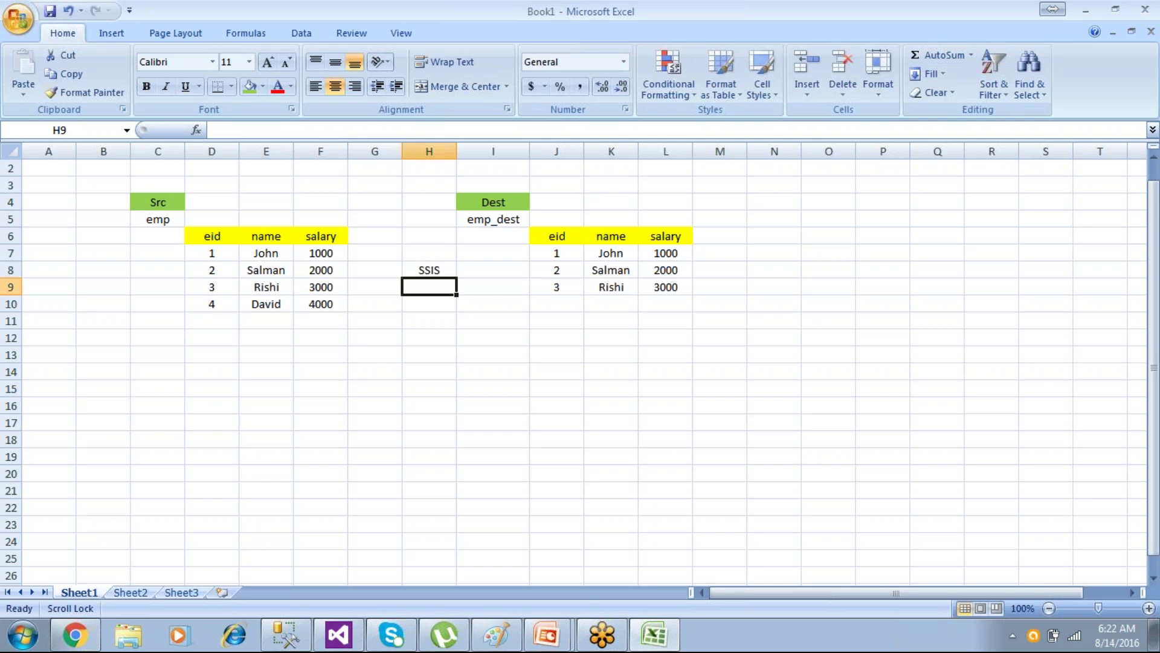
left_click(429, 269)
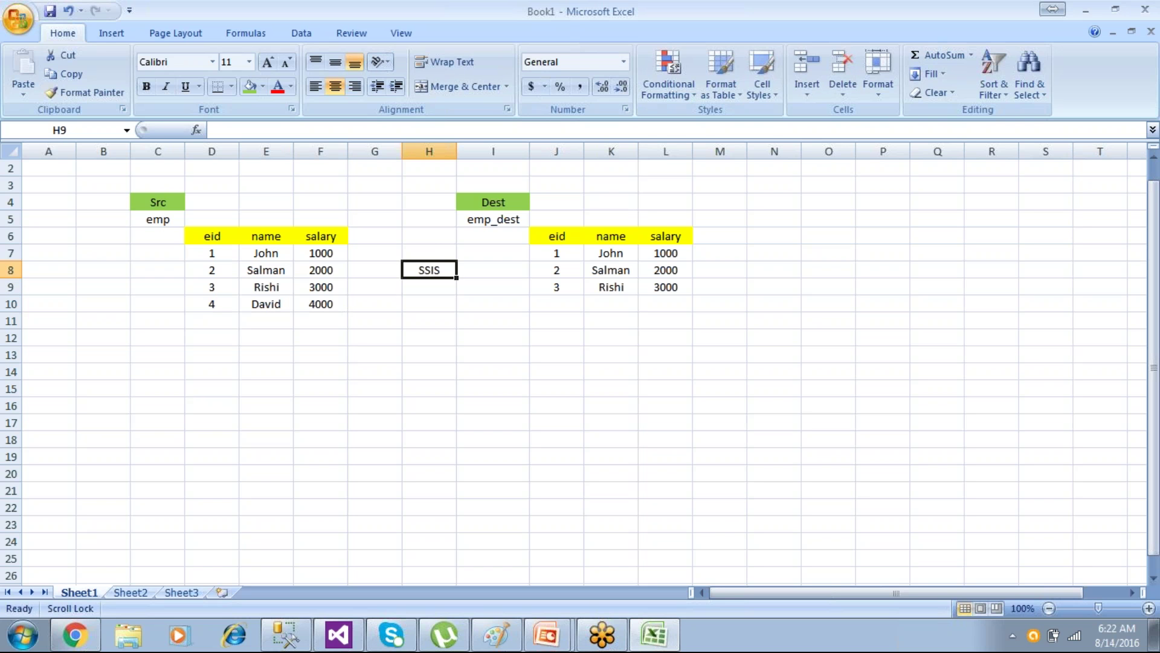
left_click(263, 86)
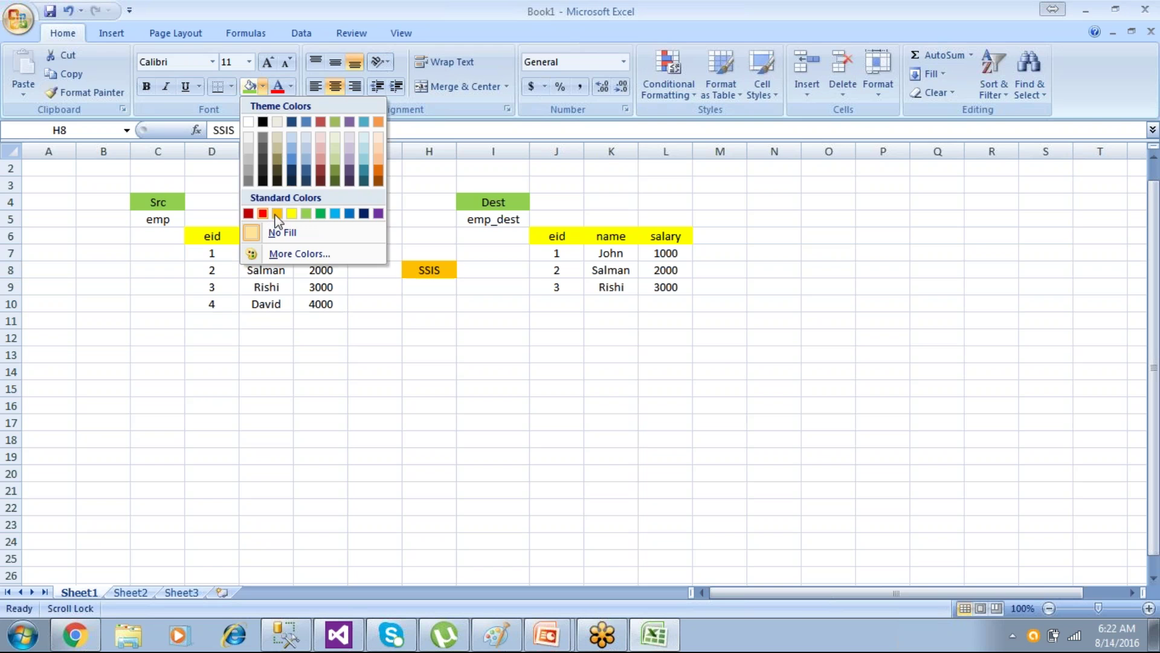
left_click(430, 372)
Compare the source records in D7:F10 with the destination records in J7:L10, including the row for the new employee.
left_click_drag(218, 305, 322, 310)
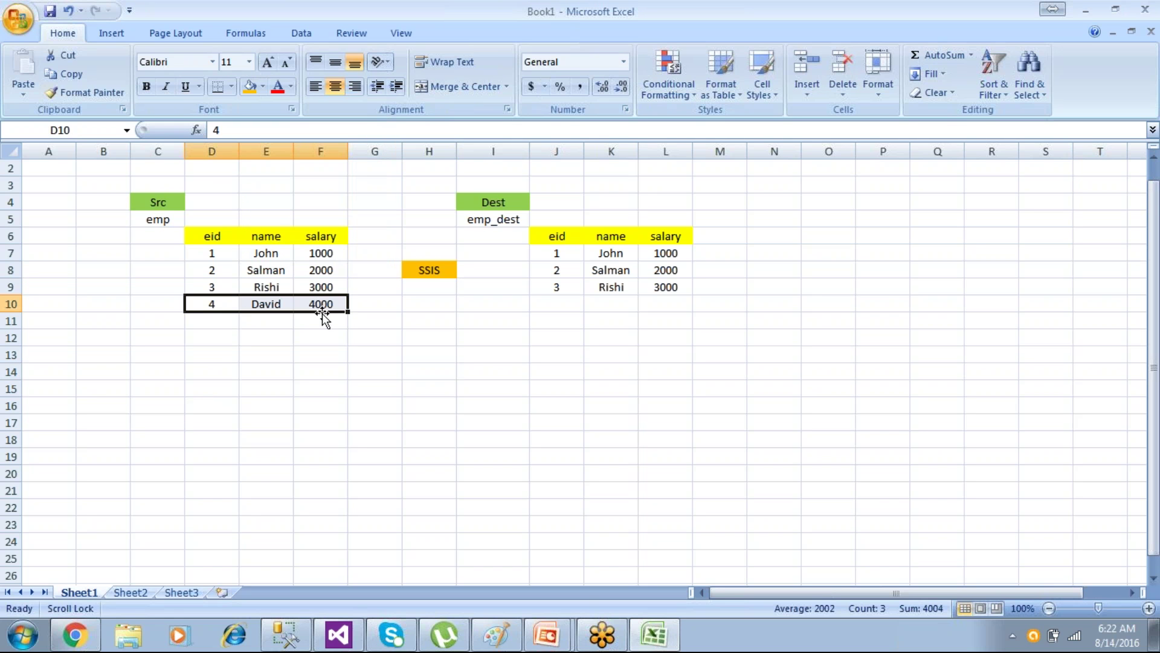
left_click(551, 305)
left_click_drag(591, 304, 659, 305)
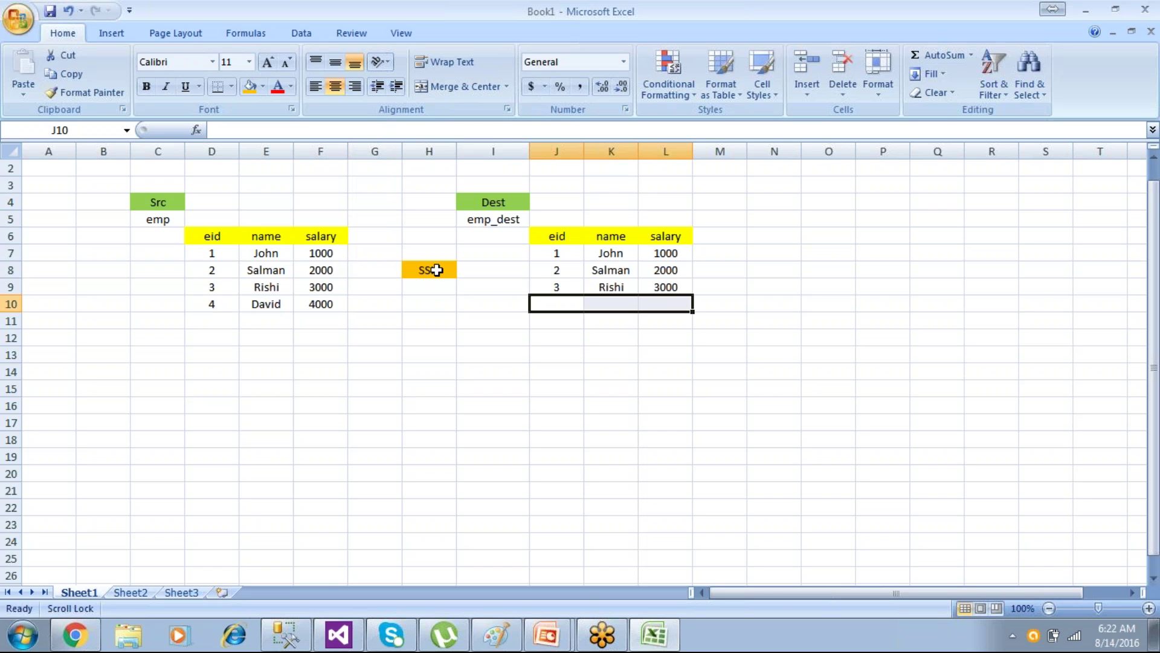
left_click_drag(209, 257, 314, 322)
left_click_drag(548, 256, 675, 308)
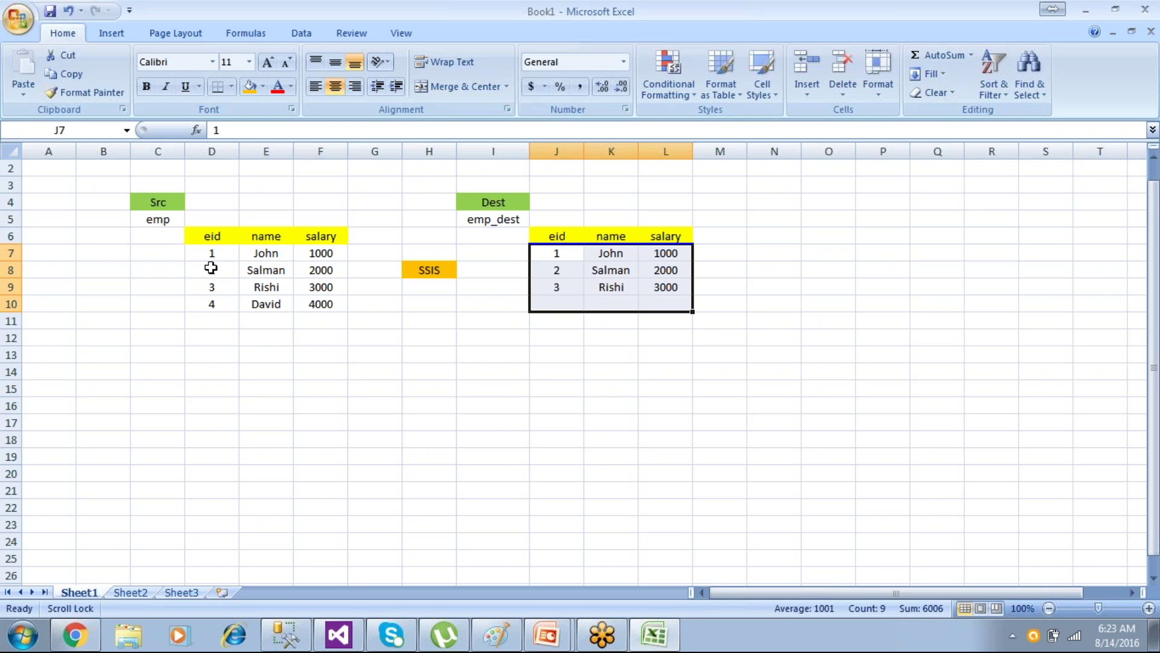
left_click_drag(197, 256, 356, 331)
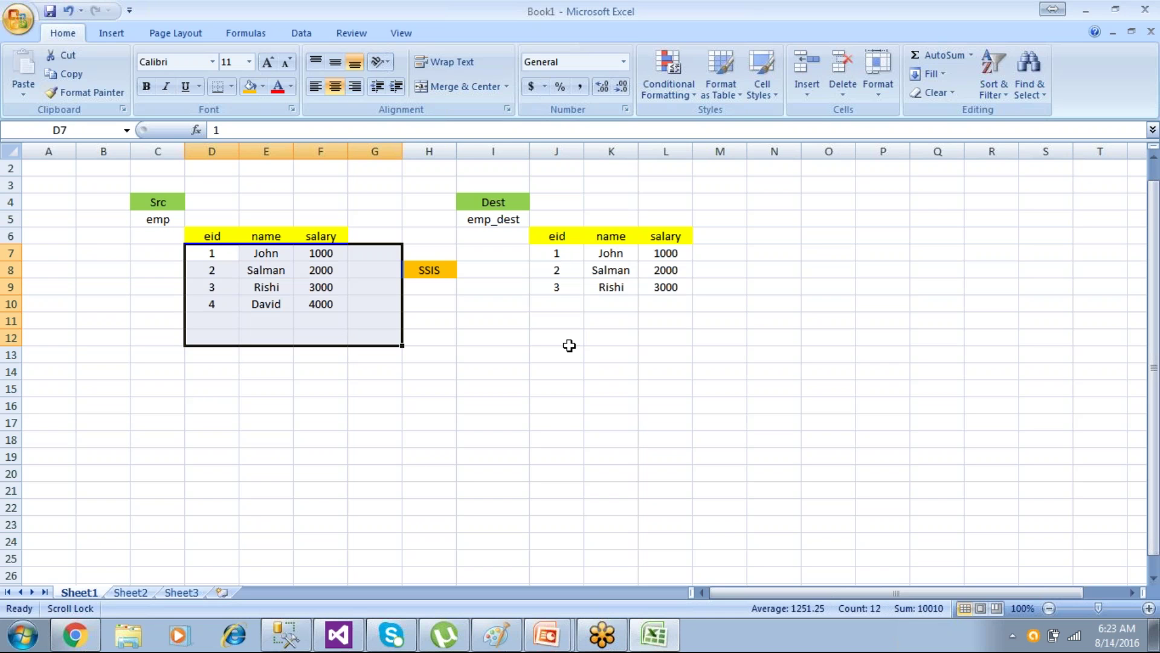
left_click(549, 373)
left_click_drag(542, 256, 670, 302)
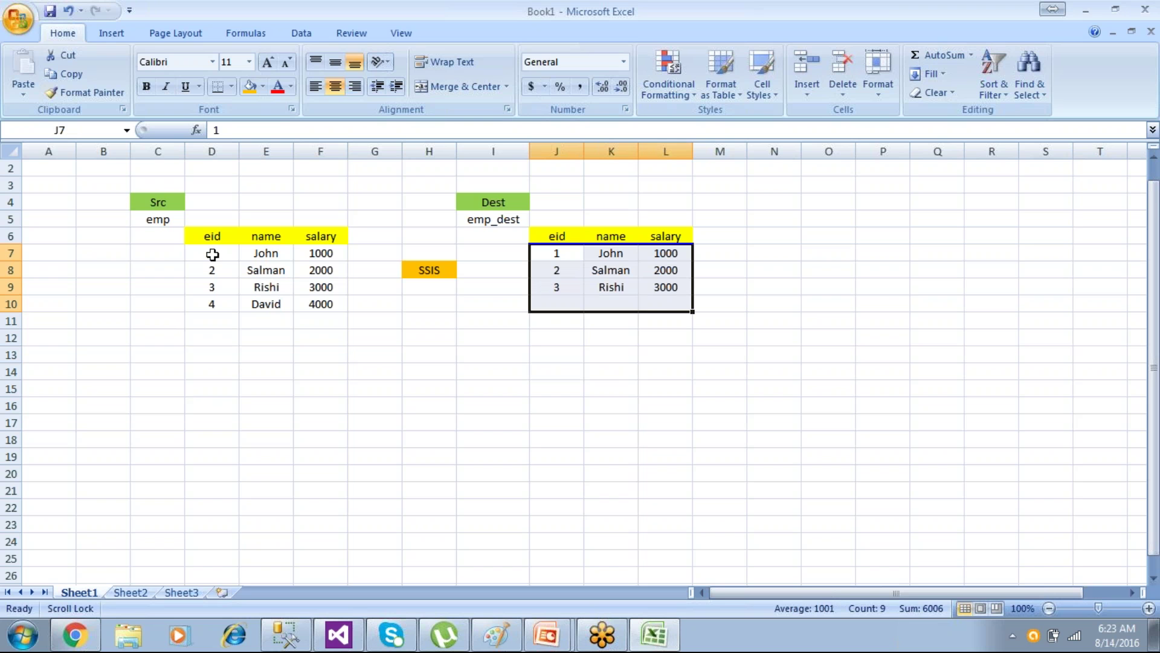
left_click(595, 404)
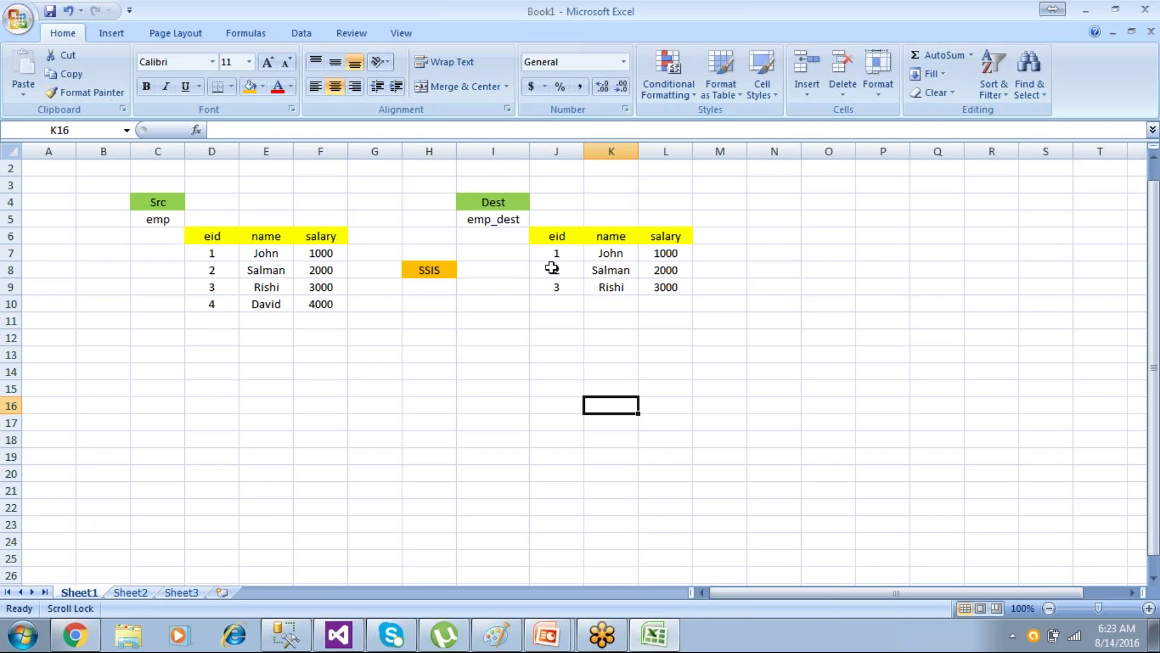
left_click_drag(545, 252, 694, 277)
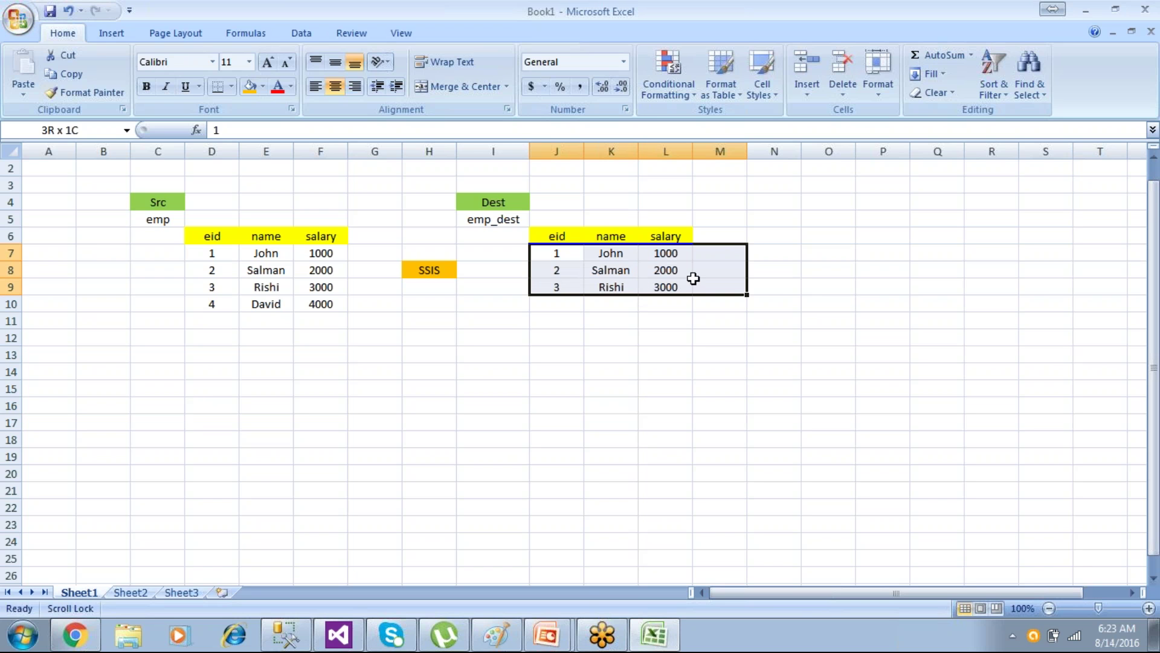
Fill the new source record in D10:F10 with light blue.
left_click(216, 307)
left_click_drag(216, 306, 321, 305)
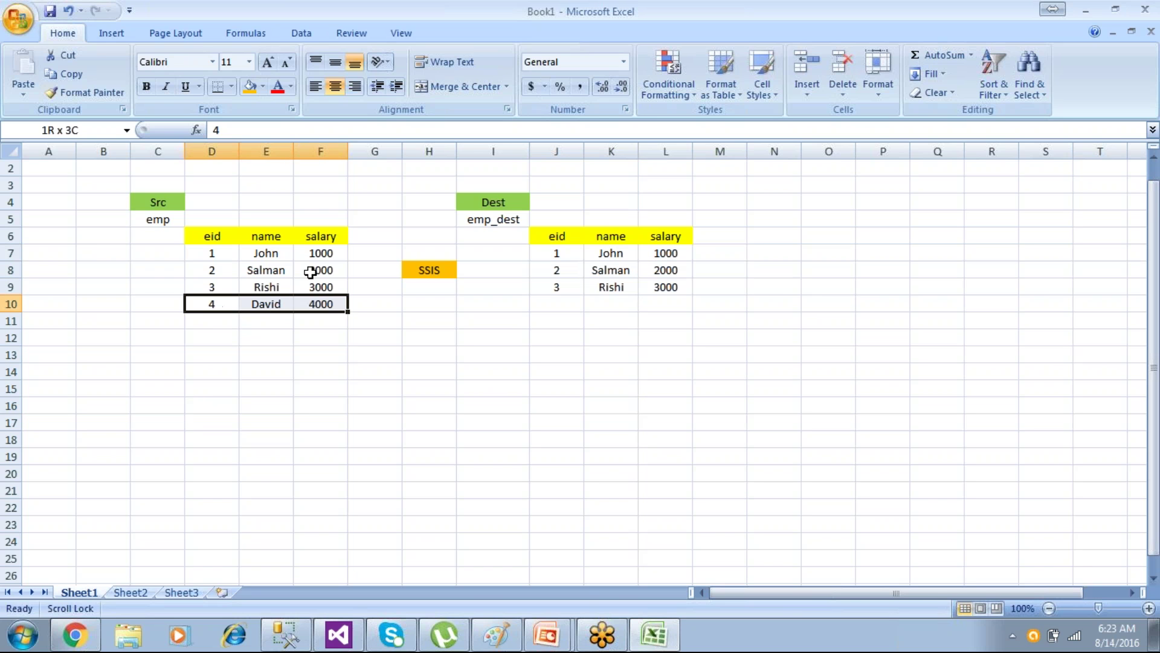
left_click(263, 86)
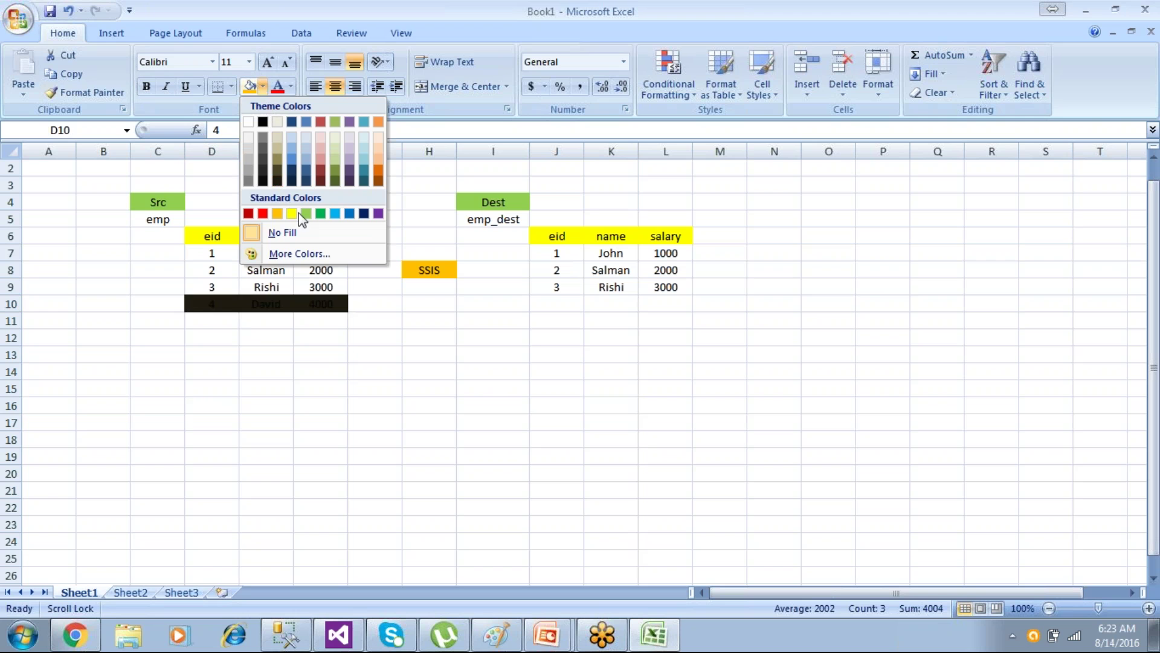
left_click(336, 213)
left_click(317, 352)
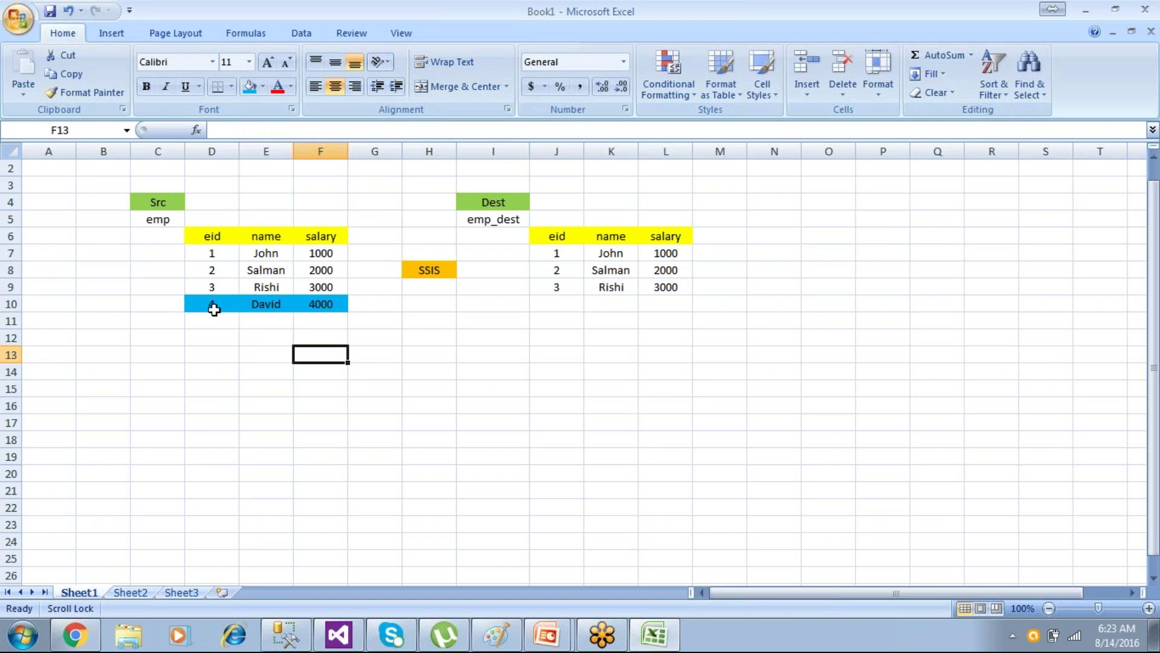
Enter Insert in D14 below the emp table as the operation for the new source record.
left_click_drag(216, 306, 318, 304)
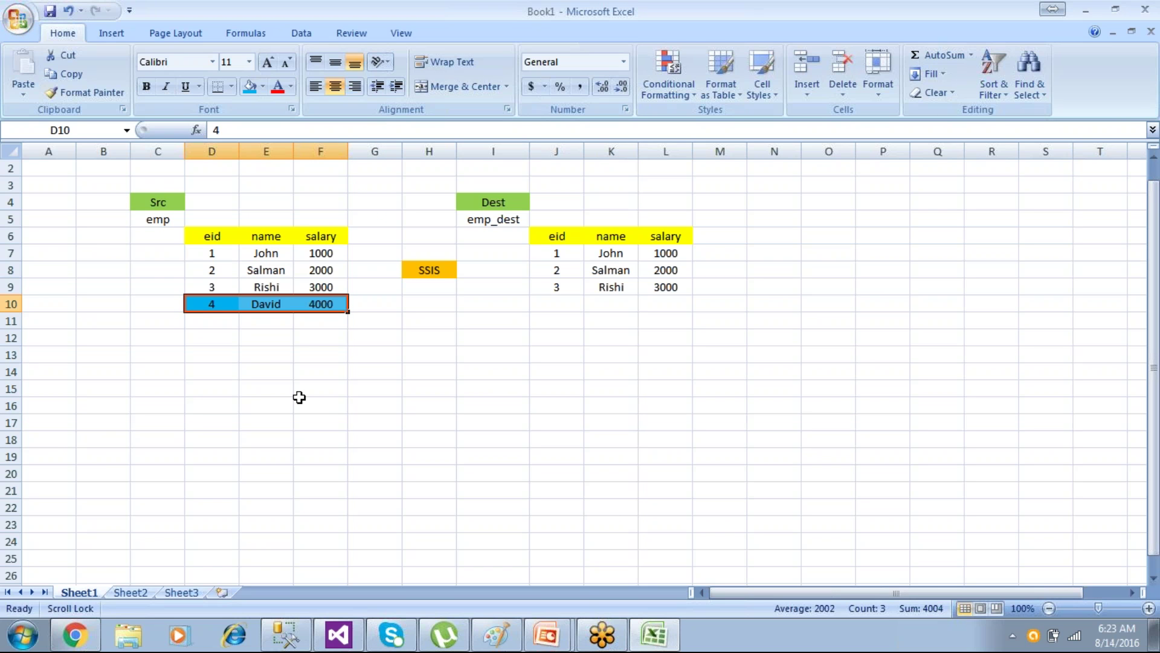
left_click(210, 375)
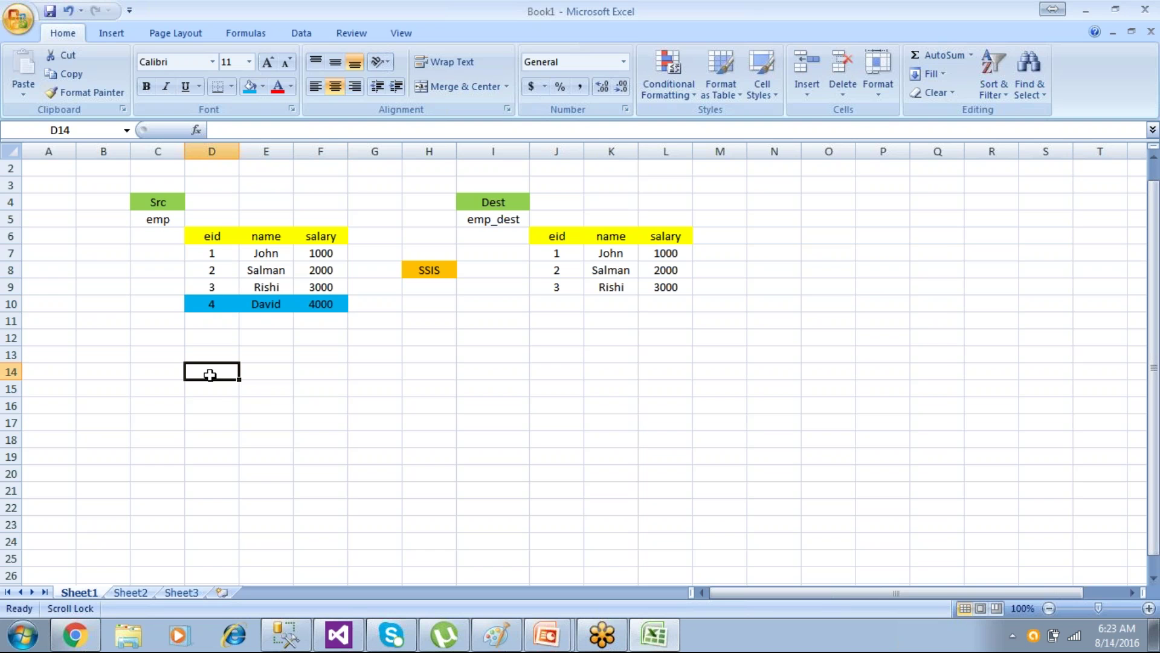
type("Insert")
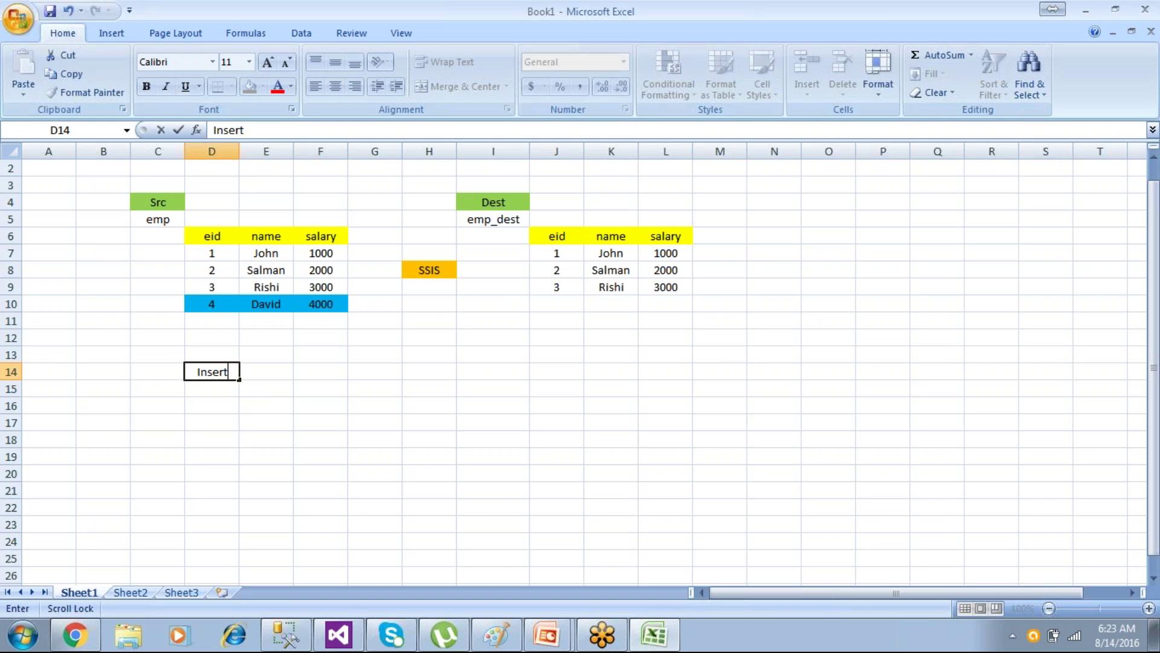
key("Return")
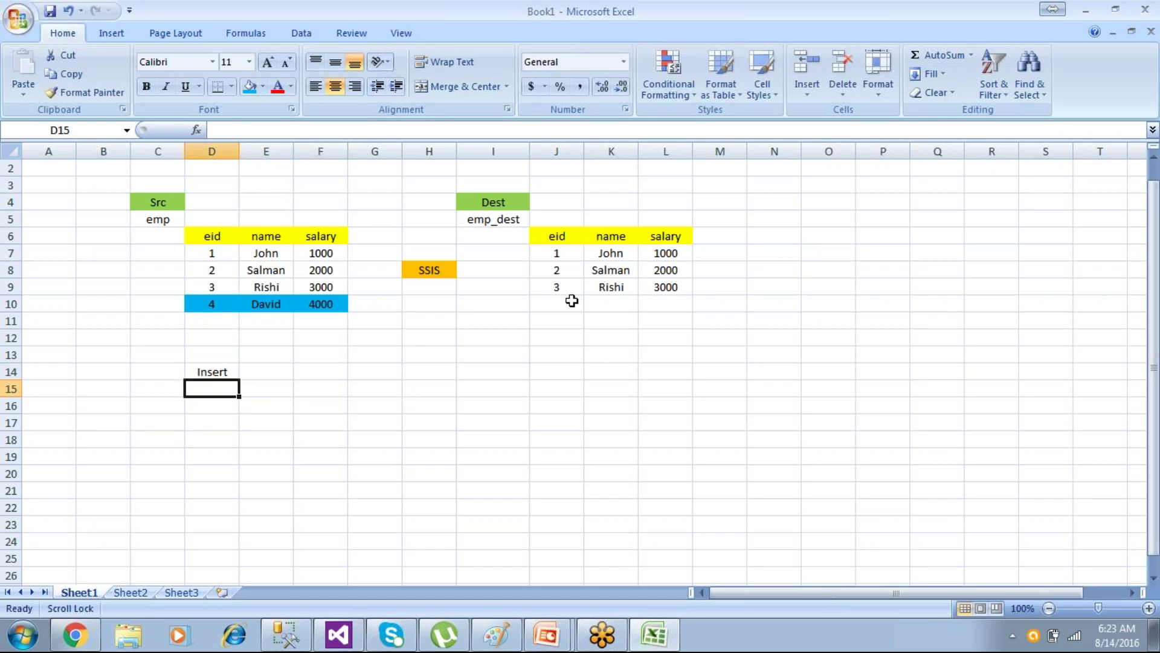
Compare the new source record in D10:F10 with the empty destination row J10:L10, referring to the SSIS cell between the tables.
left_click(563, 305)
left_click_drag(547, 255, 671, 289)
left_click_drag(197, 254, 321, 327)
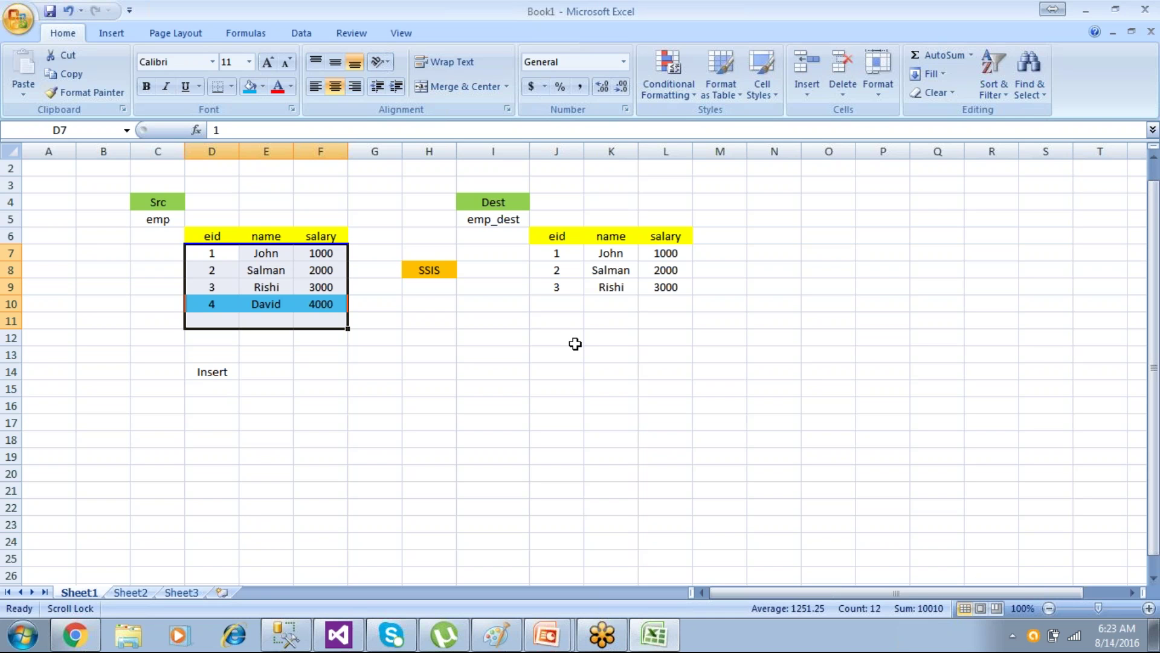
left_click(516, 376)
left_click(422, 271)
left_click_drag(214, 307, 339, 307)
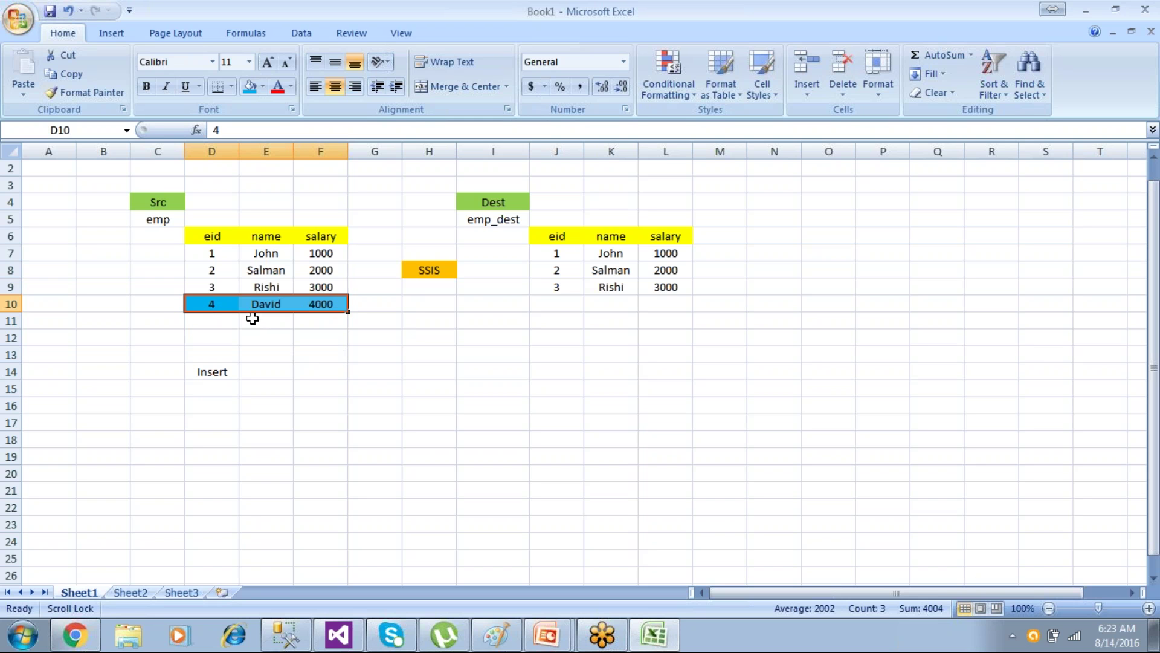
left_click(557, 303)
left_click(667, 305, "shift")
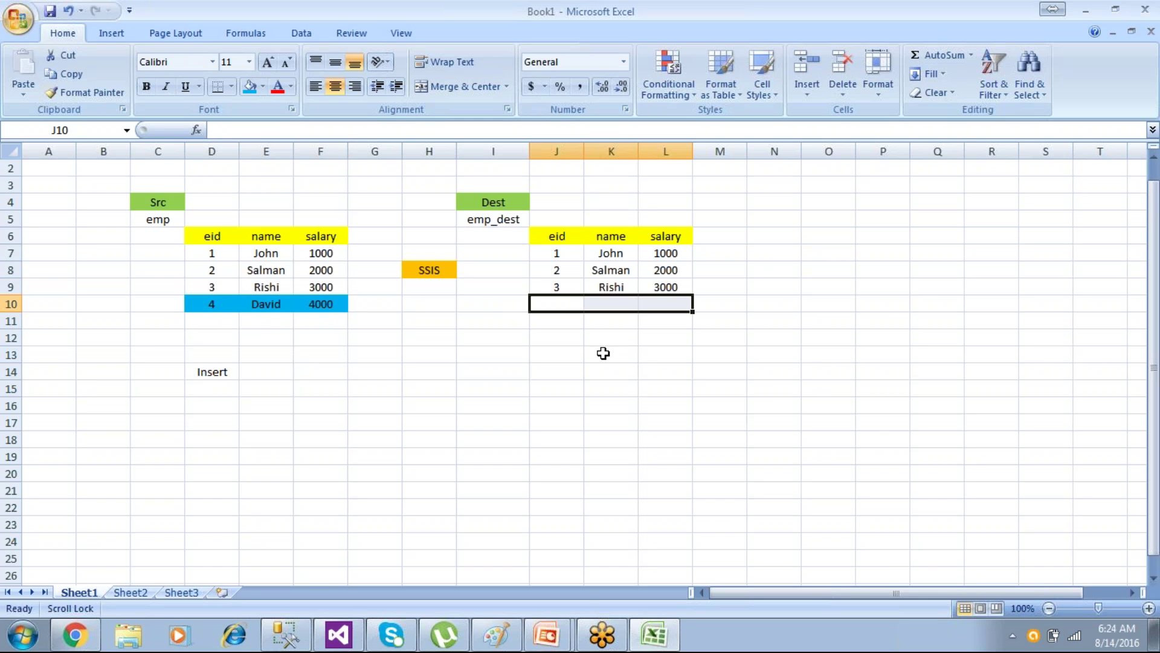
left_click(425, 270)
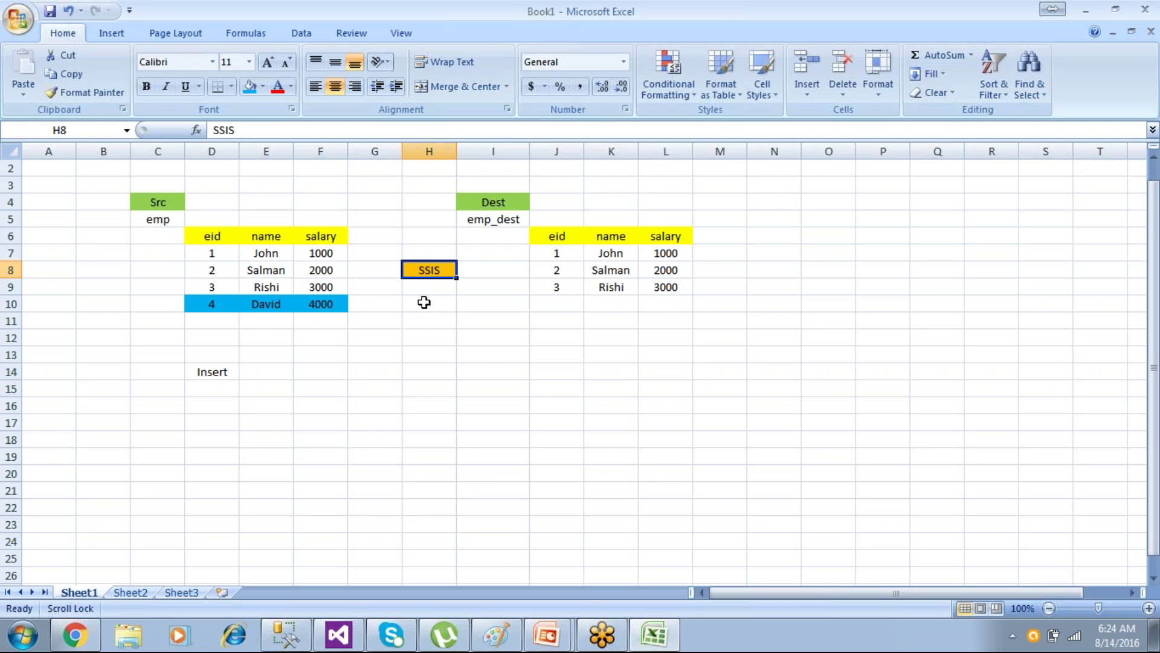
left_click_drag(211, 303, 317, 301)
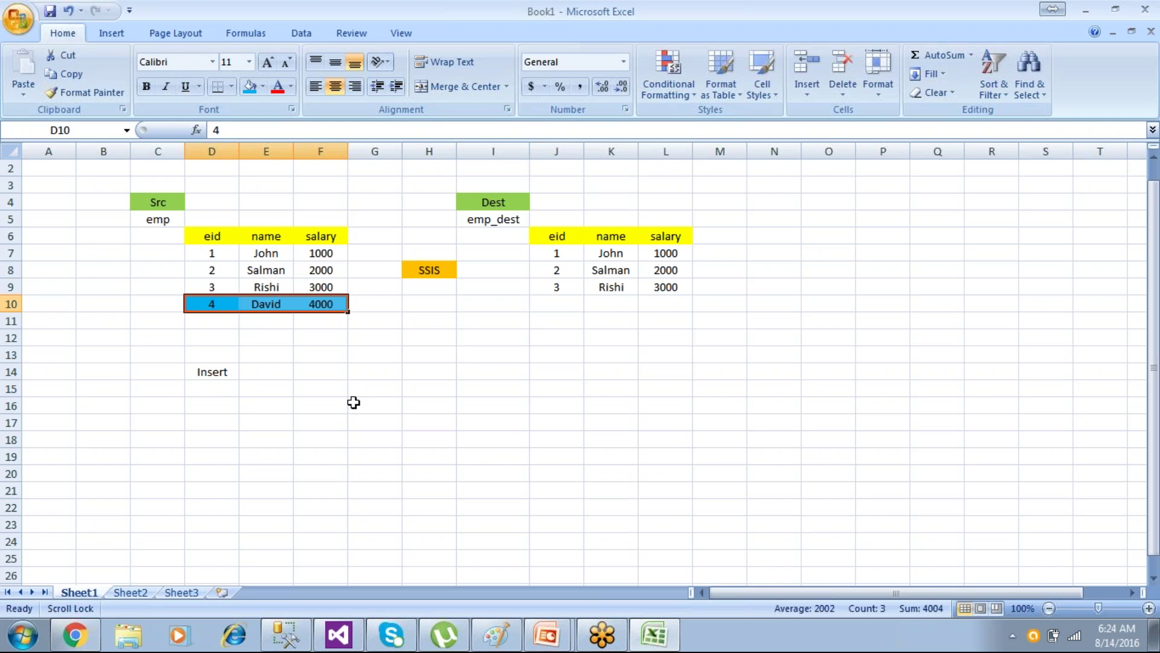
left_click(417, 275)
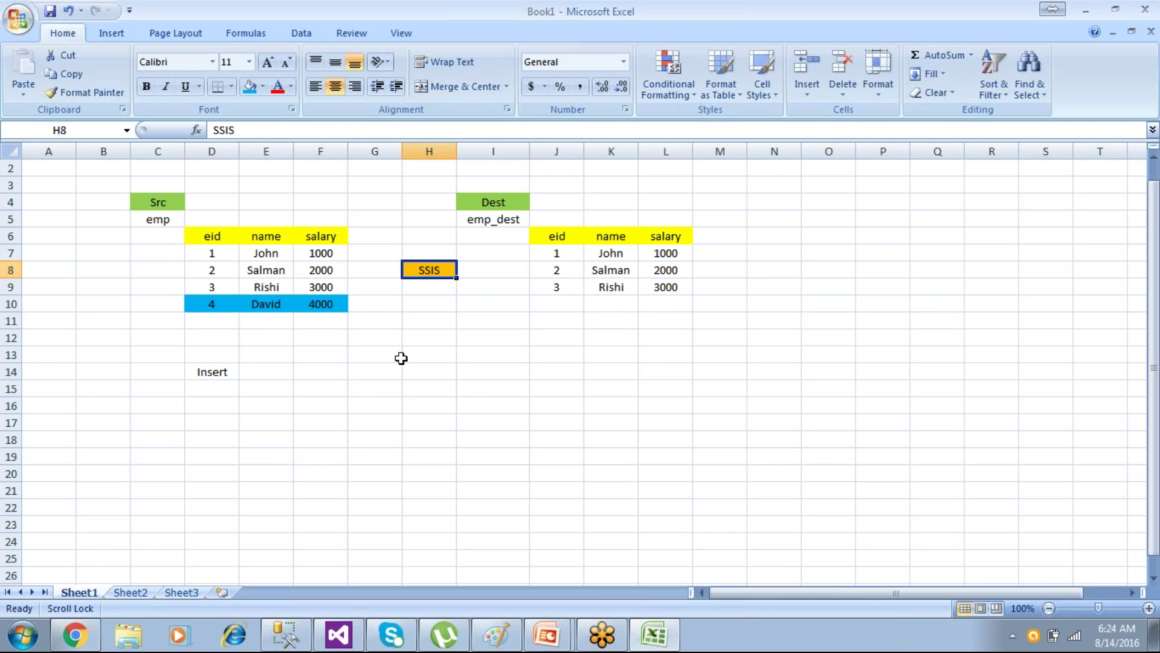
left_click_drag(221, 306, 331, 303)
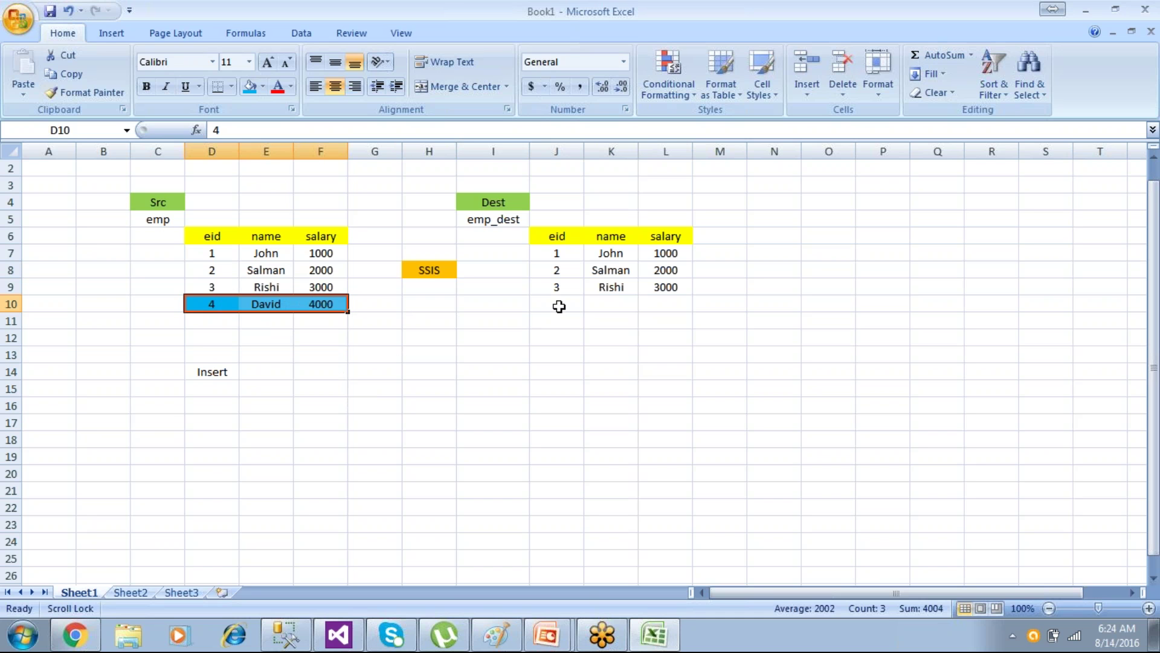
left_click_drag(559, 305, 666, 301)
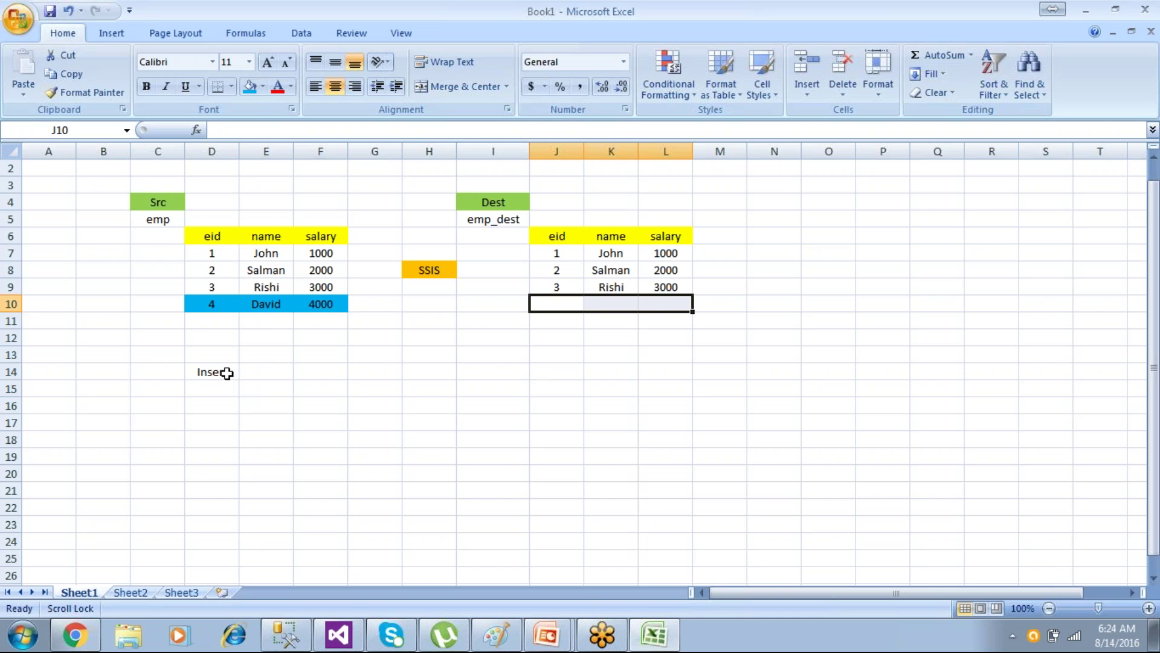
Enter Update in D15 directly below Insert.
left_click(224, 372)
left_click(224, 390)
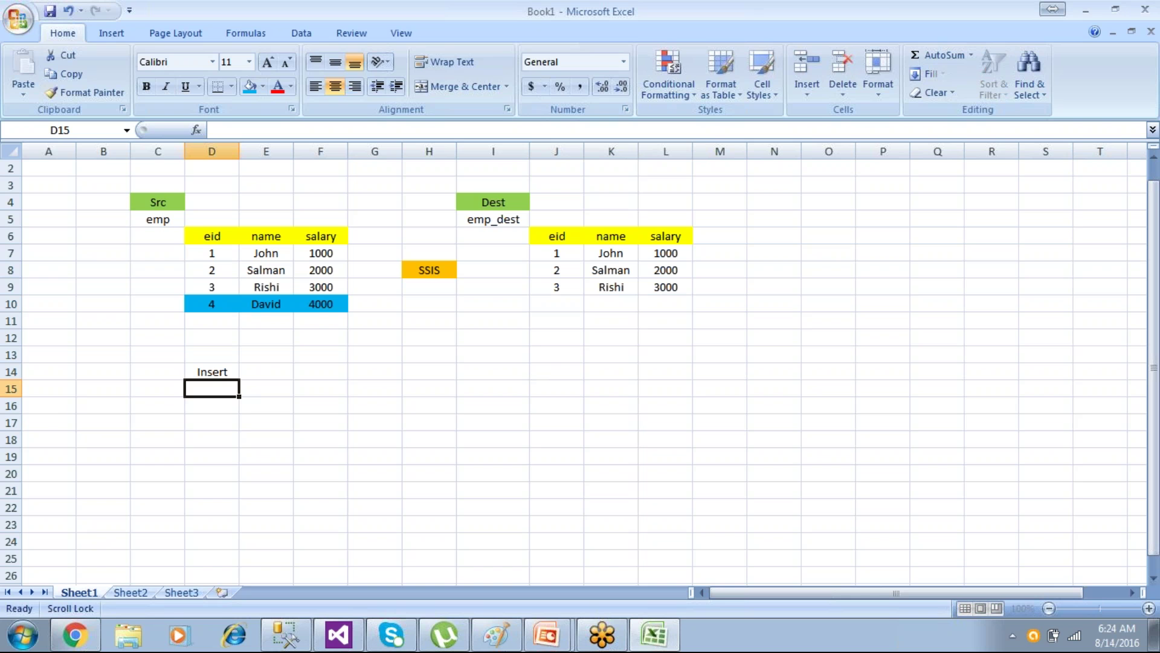
type("Upd")
key("Return")
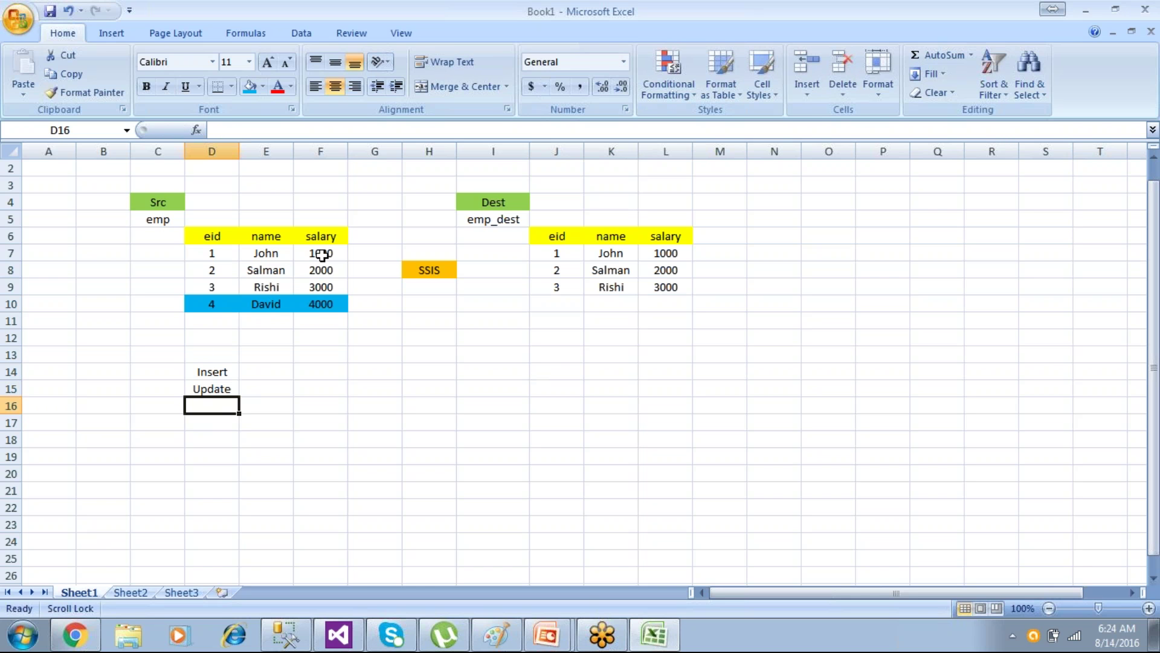
Set the salary of the eid 1 record in F7 to 1200 and fill that cell light blue.
left_click(320, 253)
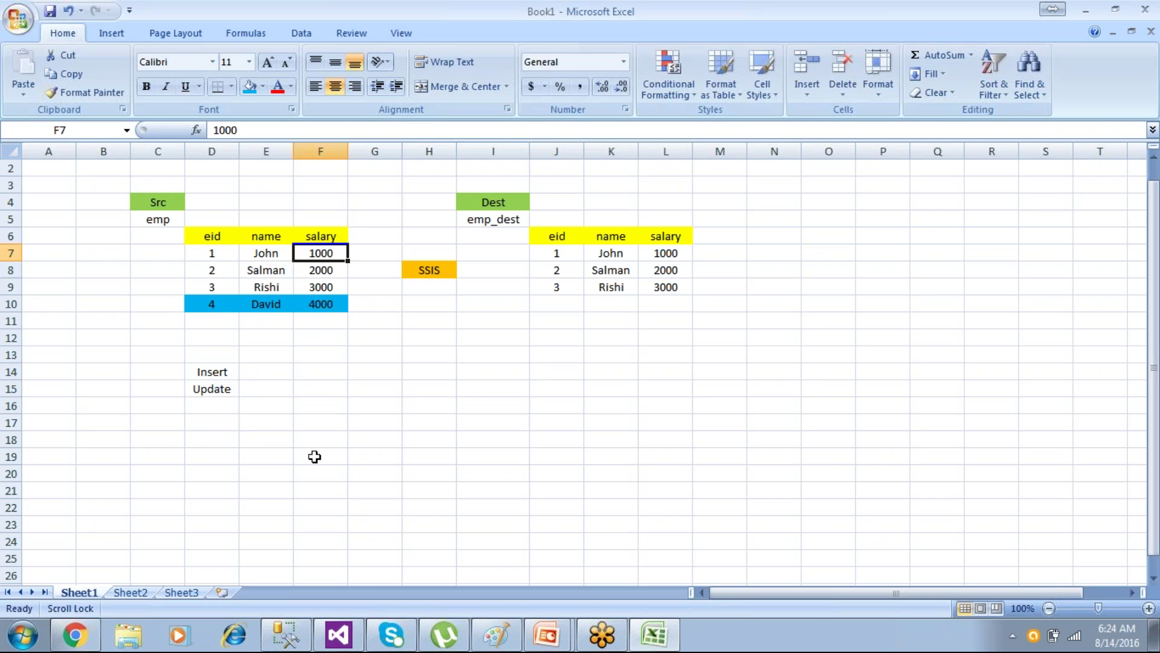
type("1200")
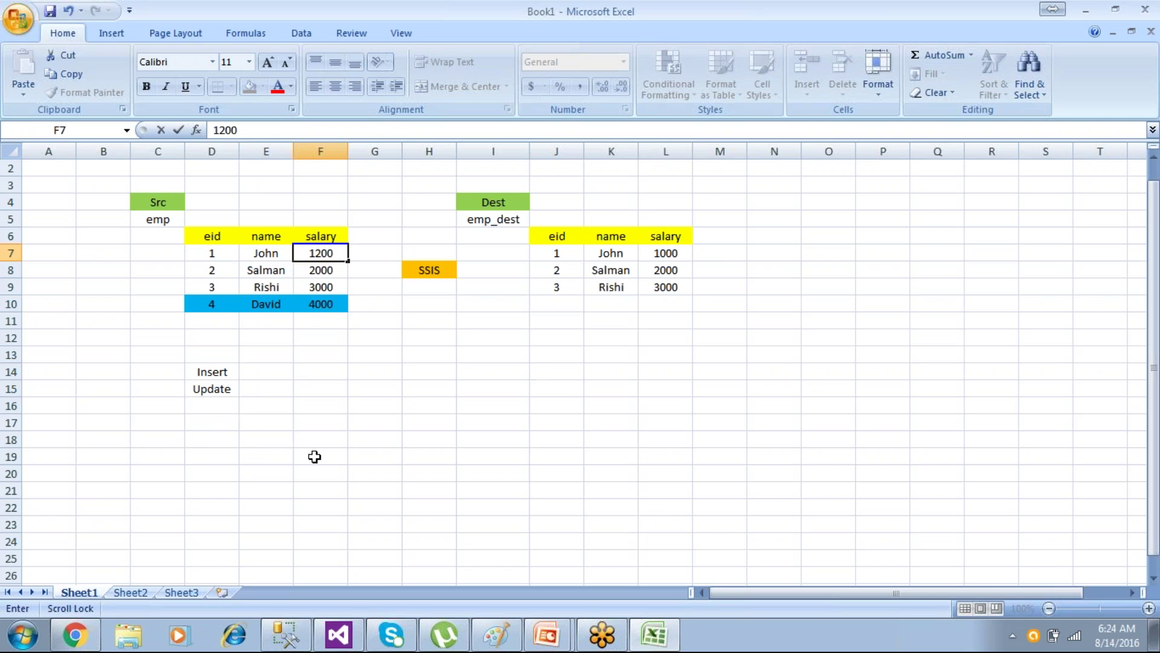
key("Return")
left_click(314, 253)
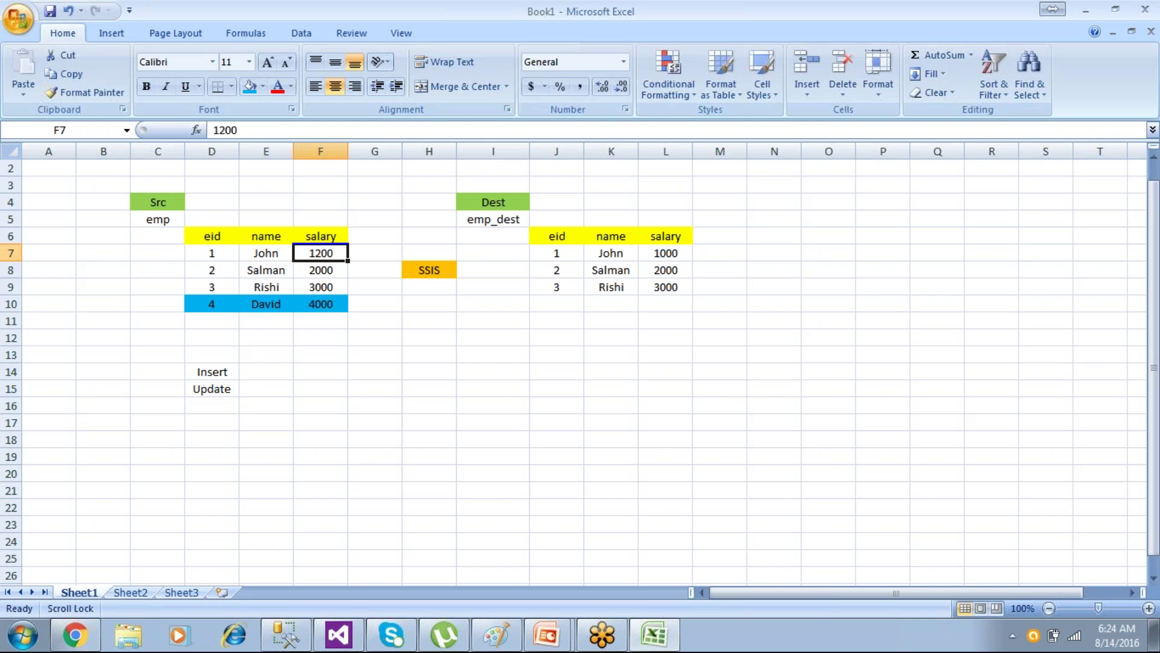
left_click(250, 86)
left_click(371, 459)
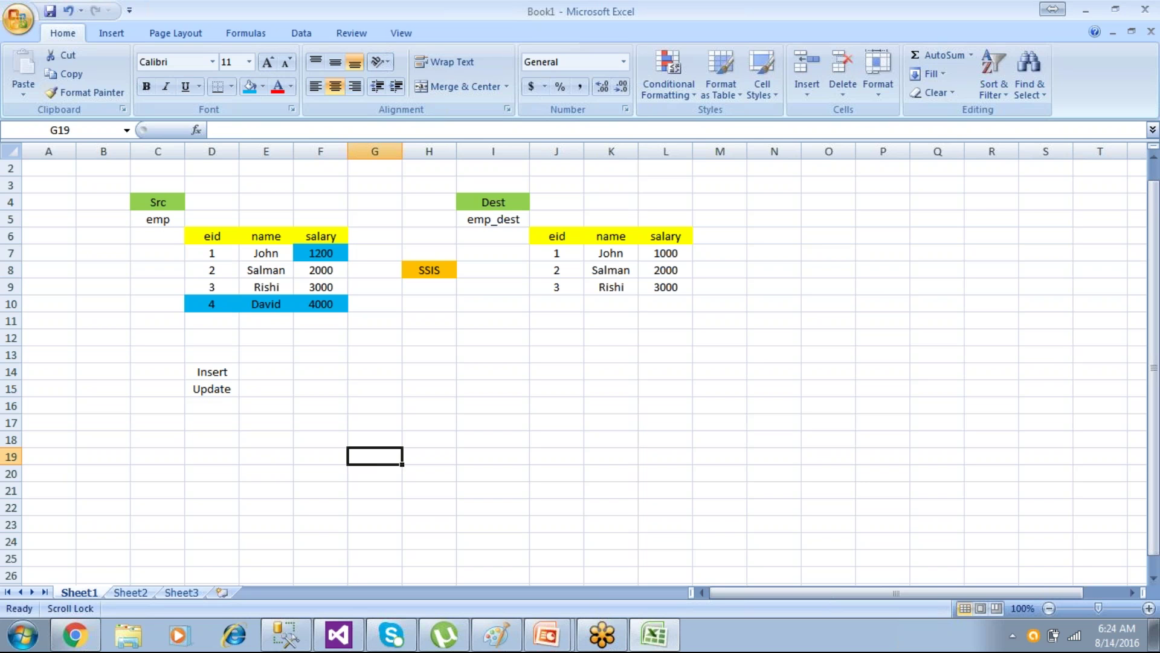
Compare the changed source record in D7:F7 with the matching destination record in J7:L7, referring to the SSIS cell.
left_click(421, 270)
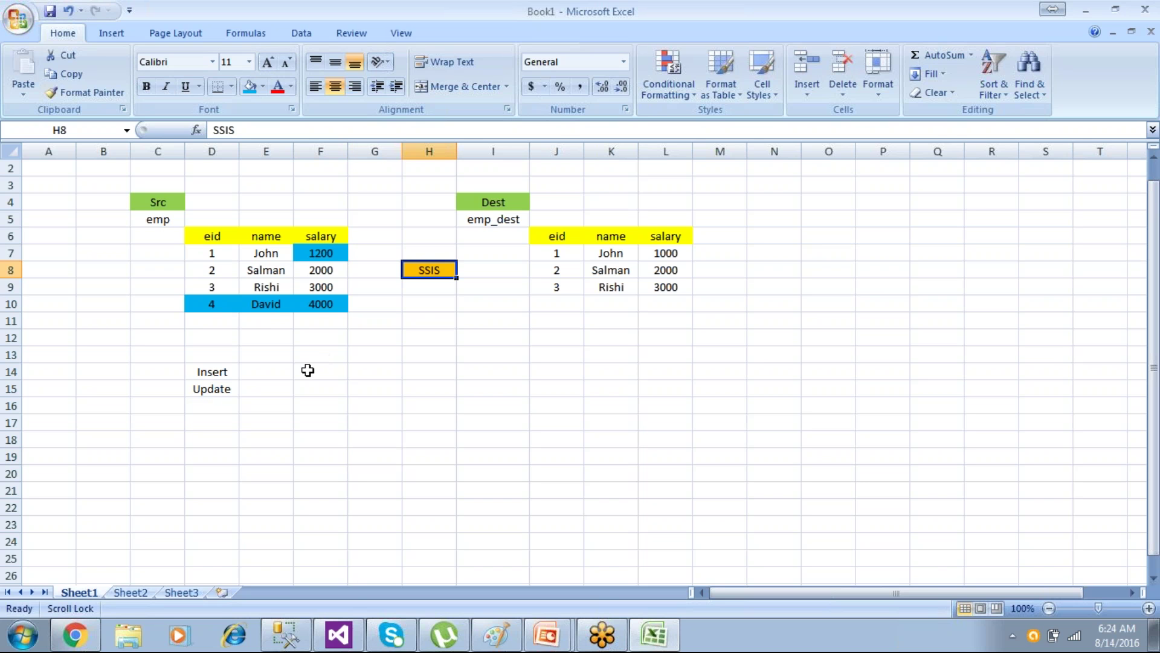
left_click(440, 316)
left_click(435, 276)
left_click(335, 254)
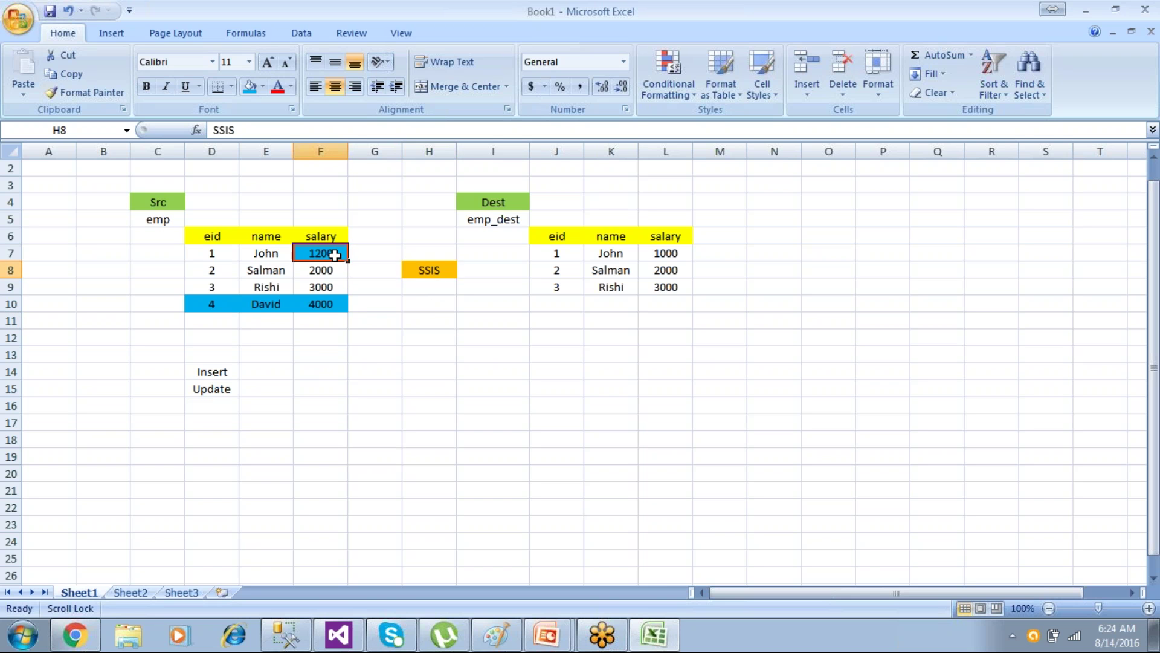
left_click_drag(223, 253, 327, 254)
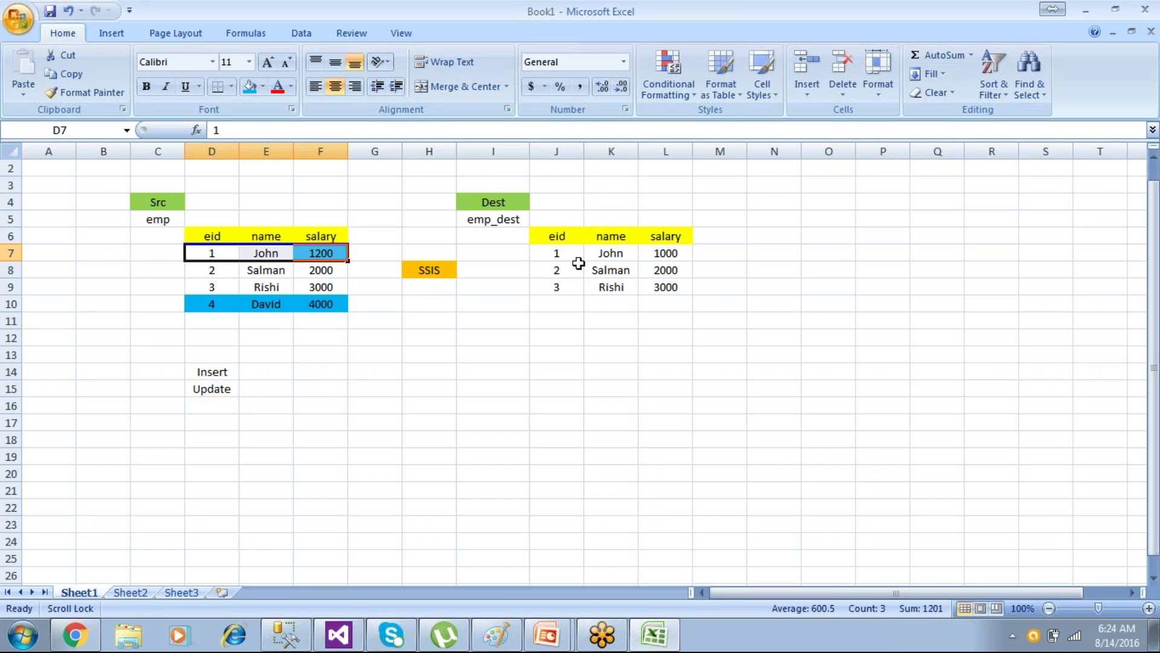
left_click_drag(552, 253, 669, 254)
left_click(661, 384)
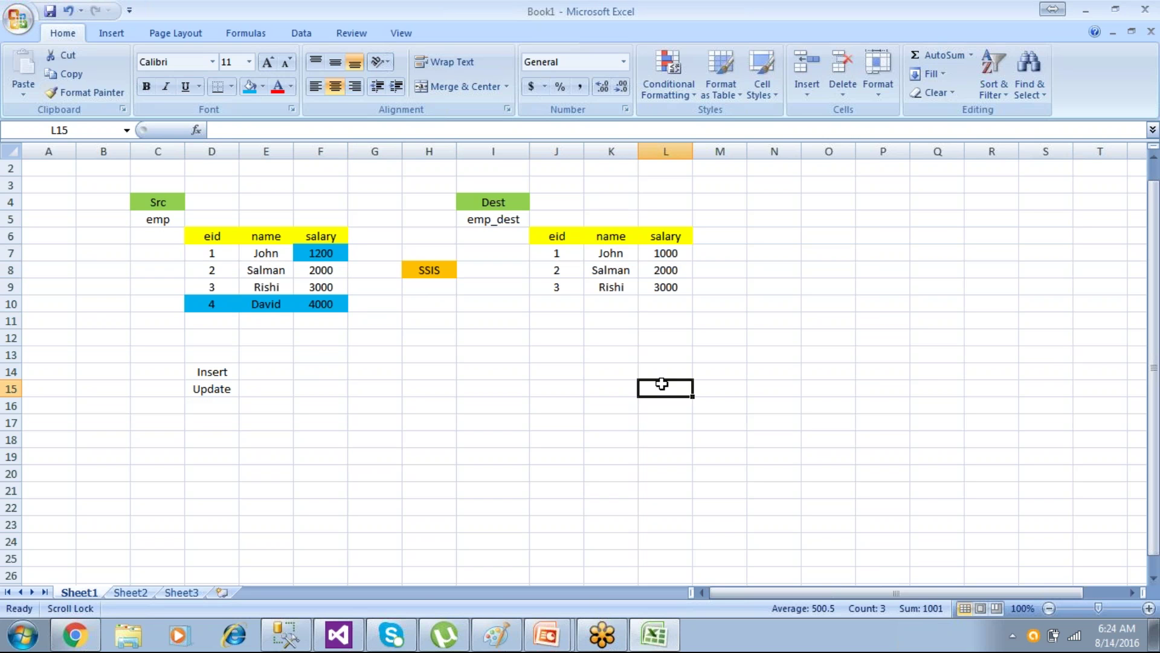
Enter Delete in D16 below Update.
left_click(220, 407)
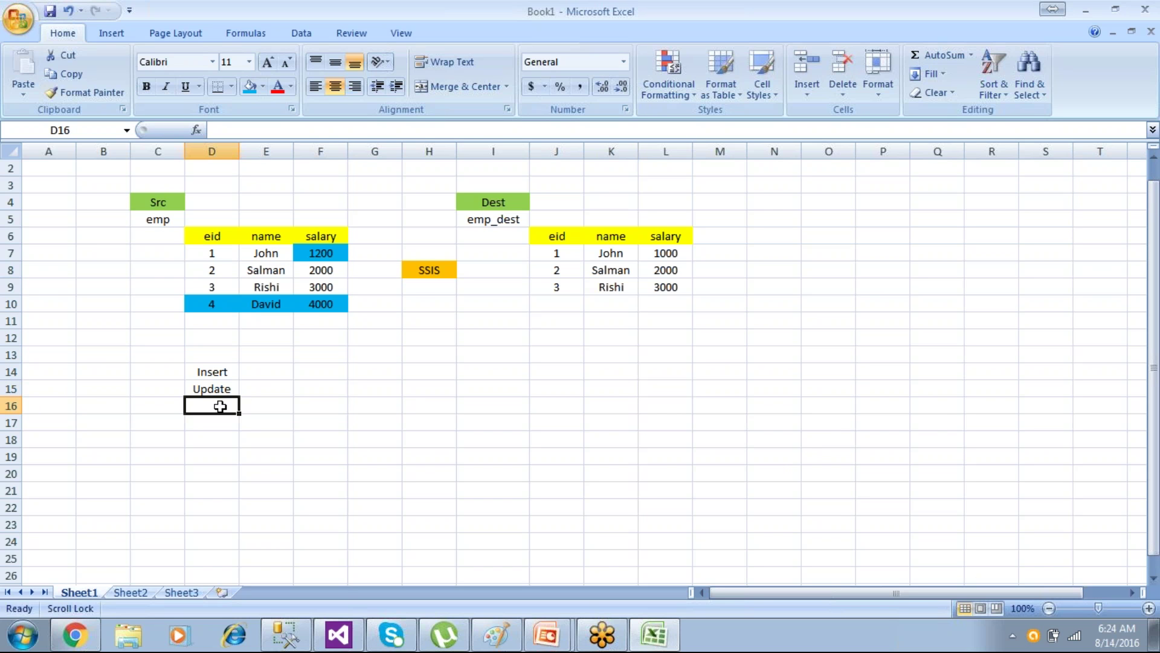
type("Delete")
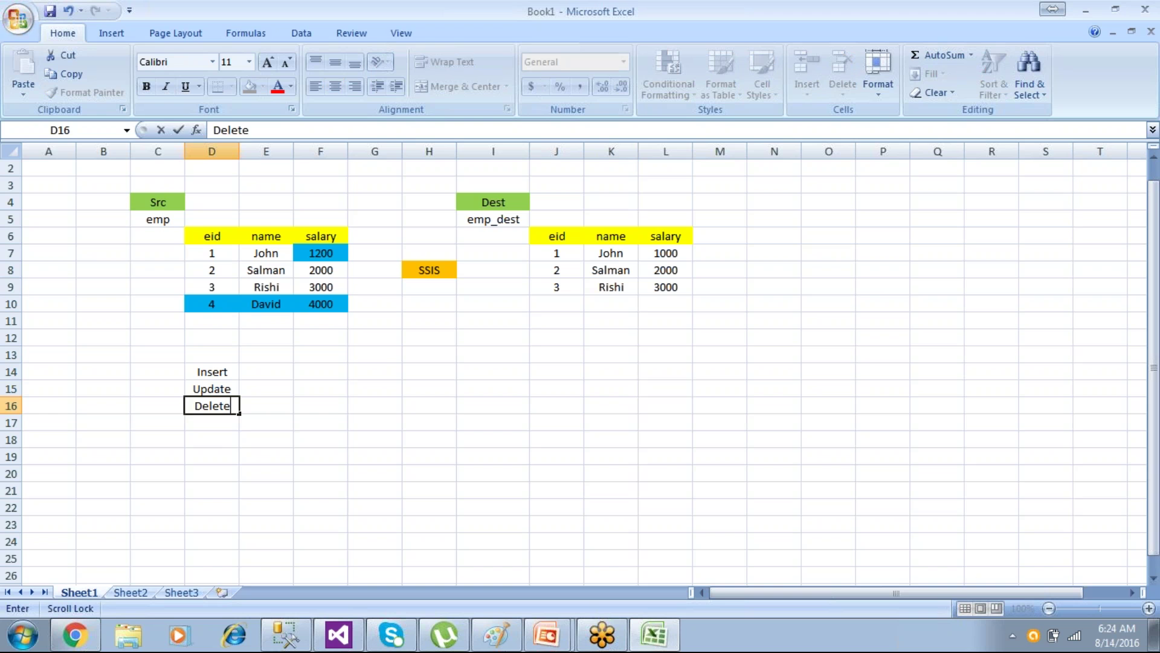
left_click(226, 447)
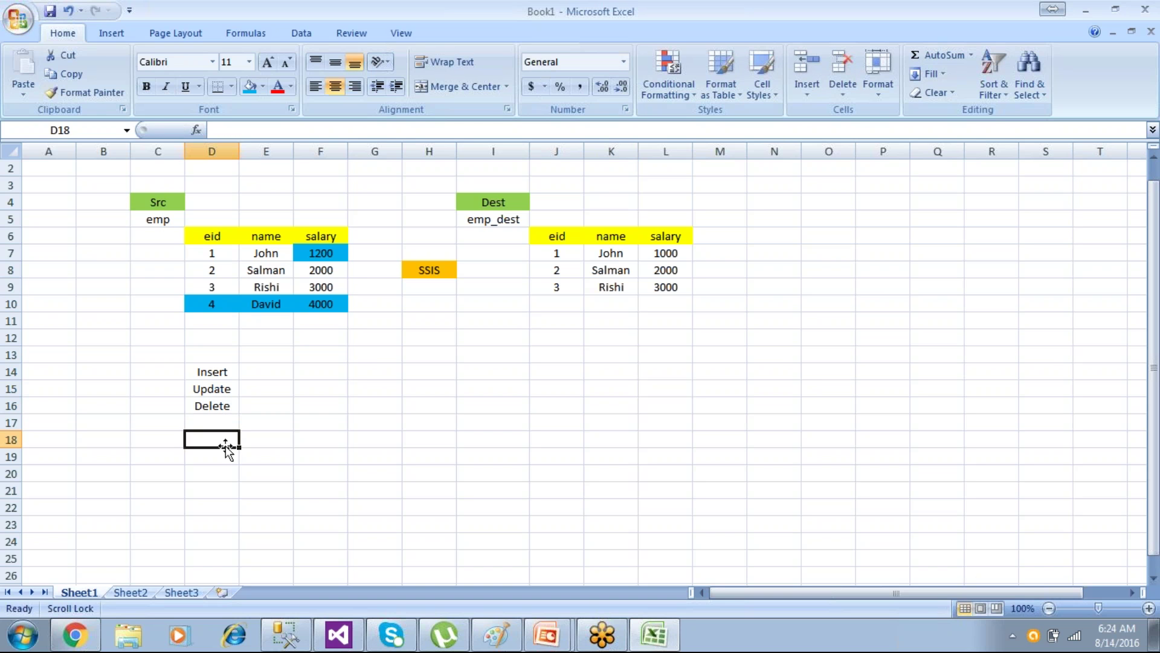
Examine the eid 3 record in both tables and review the three operations listed in D14:D16.
left_click_drag(191, 289, 315, 291)
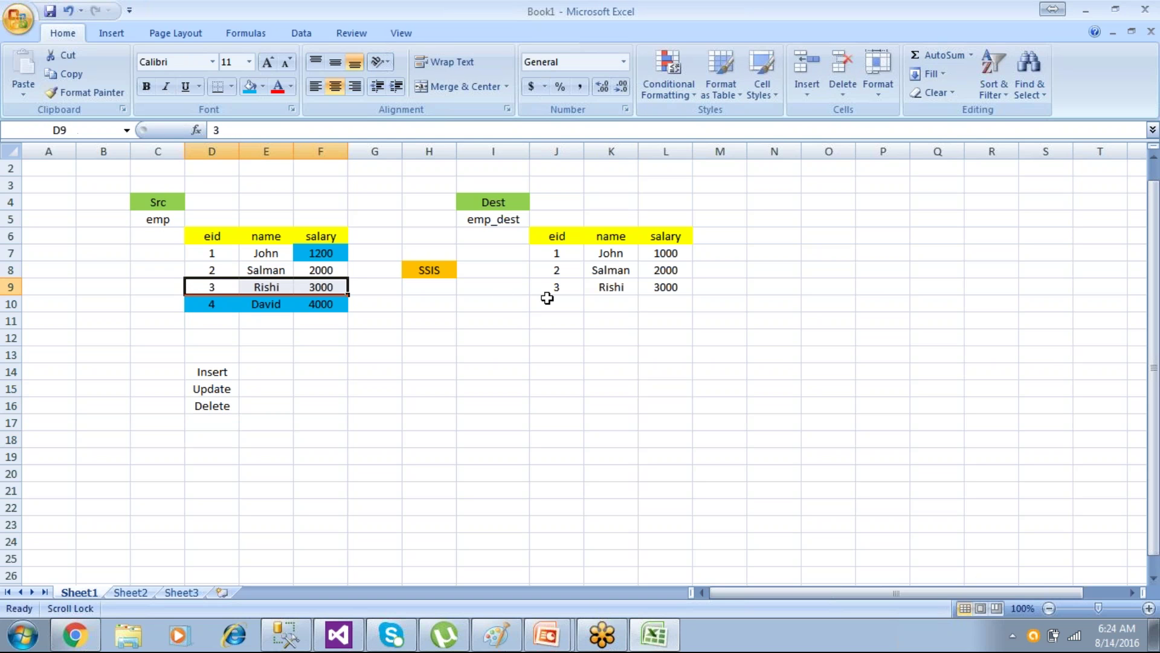
left_click_drag(552, 288, 674, 292)
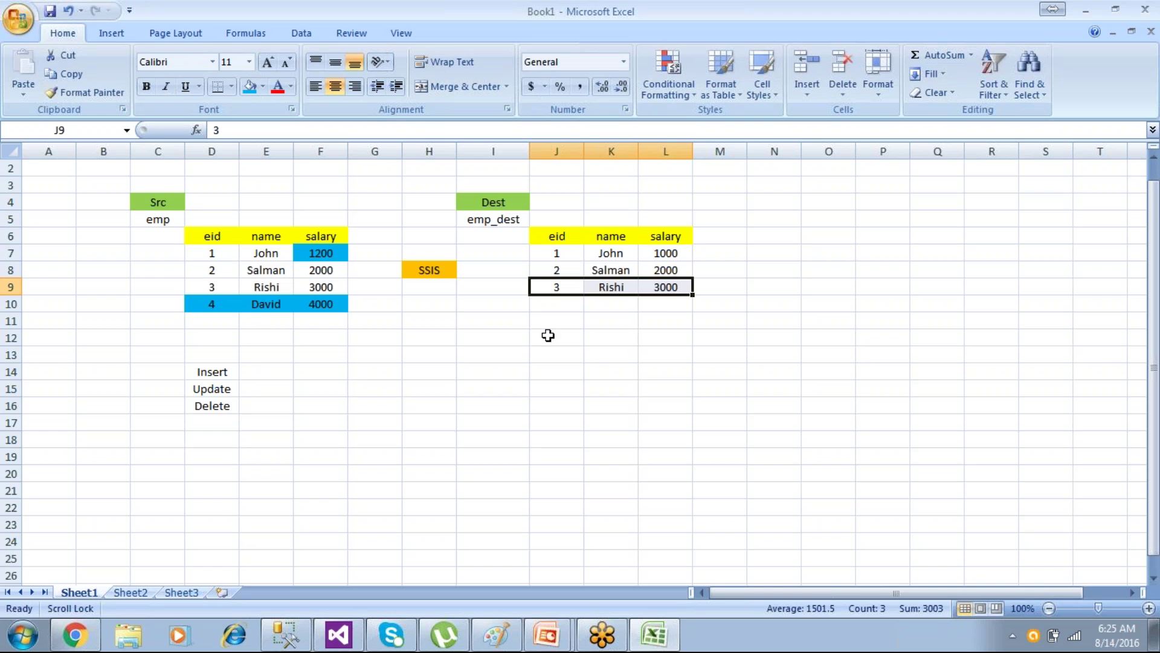
left_click(443, 271)
left_click(378, 433)
left_click(214, 369)
left_click(212, 388)
left_click(214, 406)
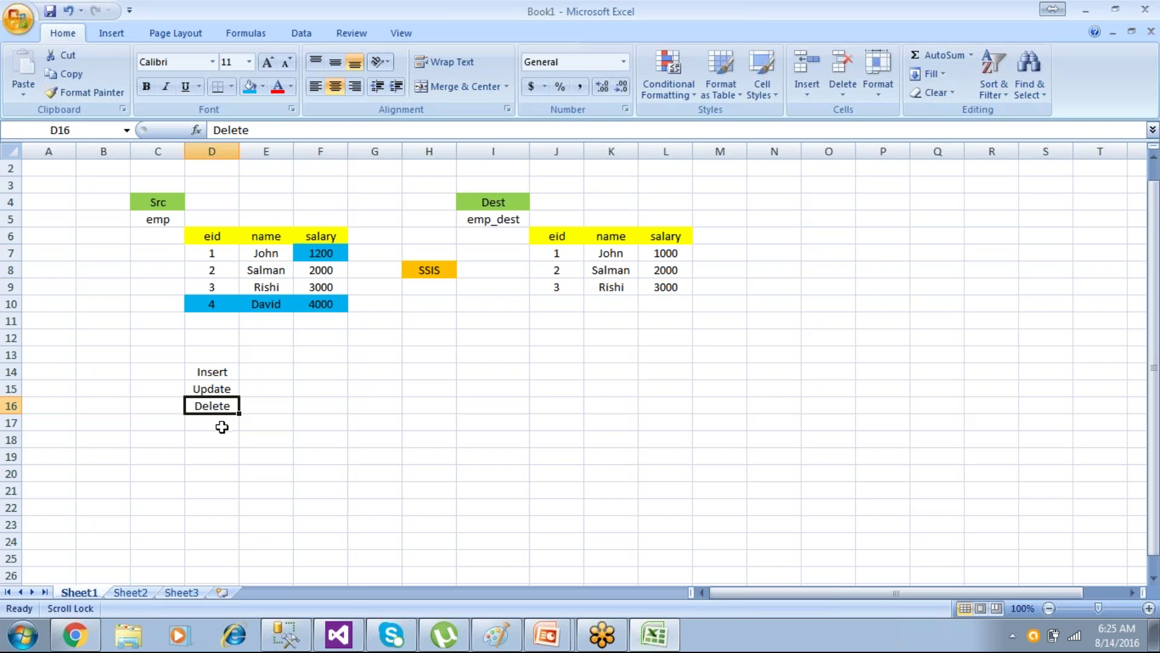
Check the SSIS cell and the emp_dest label, and switch to the PowerPoint slide show on Types of Data Loadings.
left_click(429, 273)
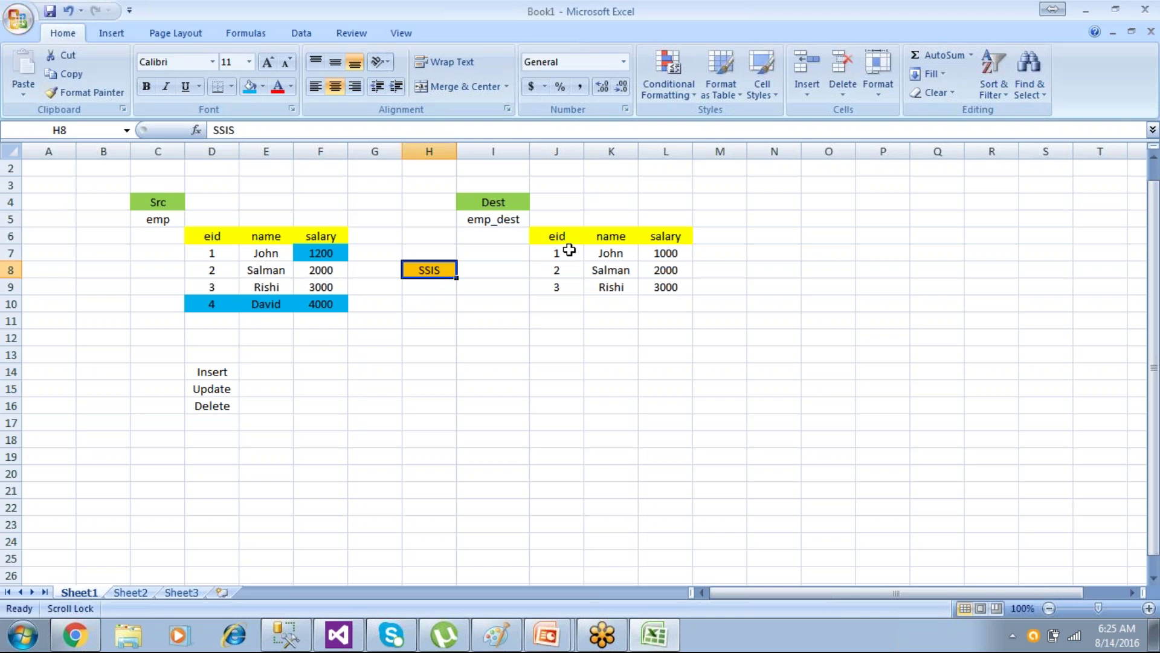
left_click(508, 224)
left_click(437, 273)
mouse_move(547, 635)
left_click(557, 602)
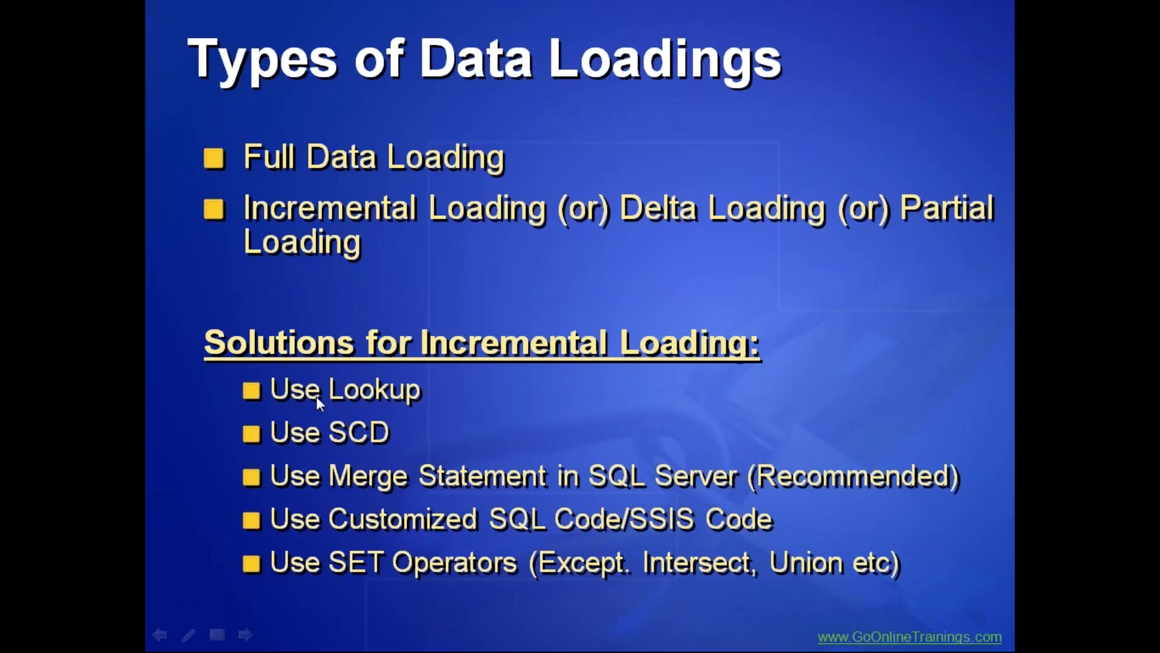